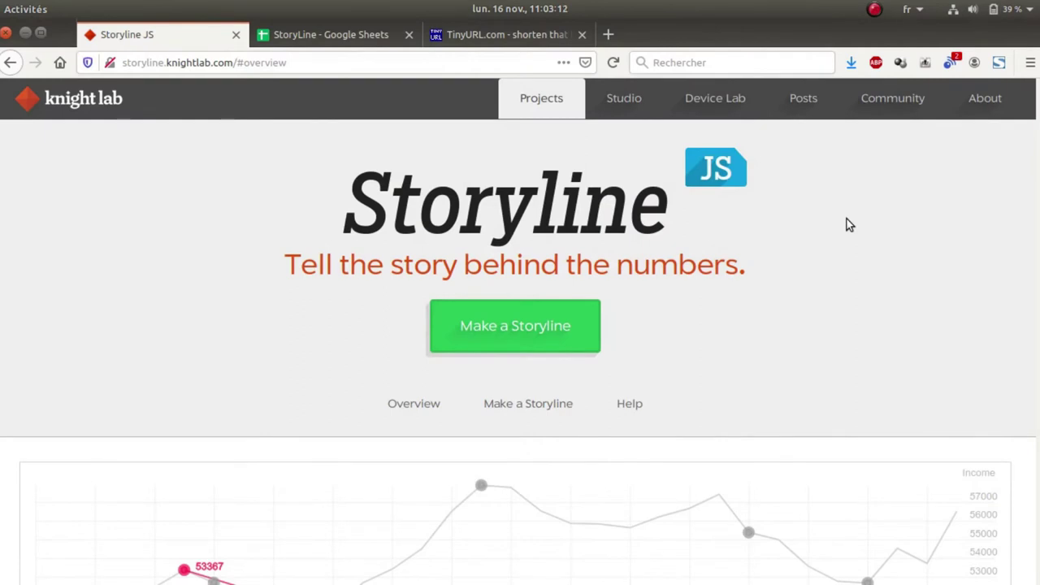
# Step: Step the demo chart's cards through 1990, 1993, 1999, 2008 and 2012, then open Make a Storyline
pyautogui.scroll(-3, 894, 228)
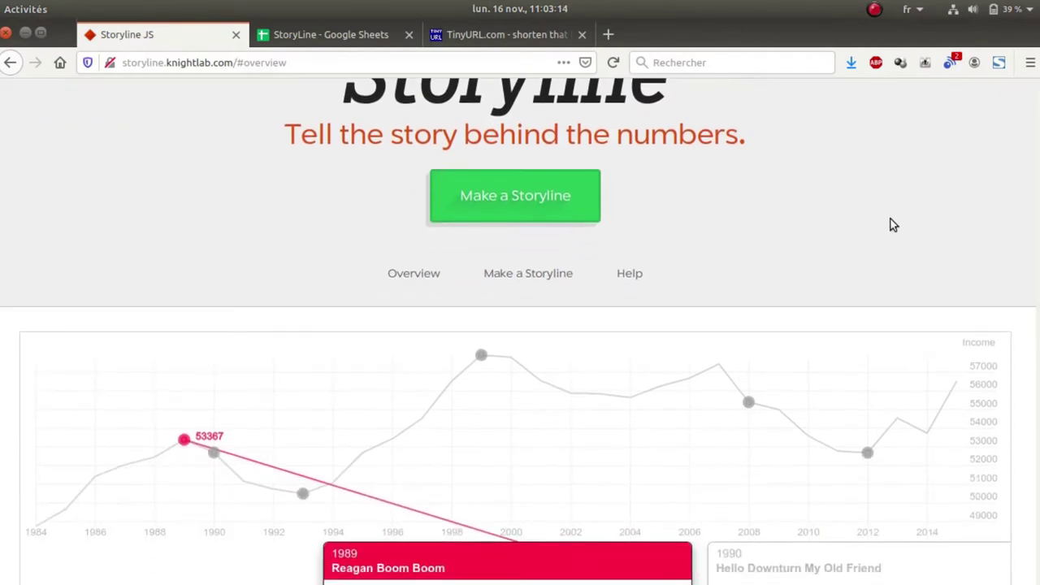
pyautogui.scroll(-1, 894, 223)
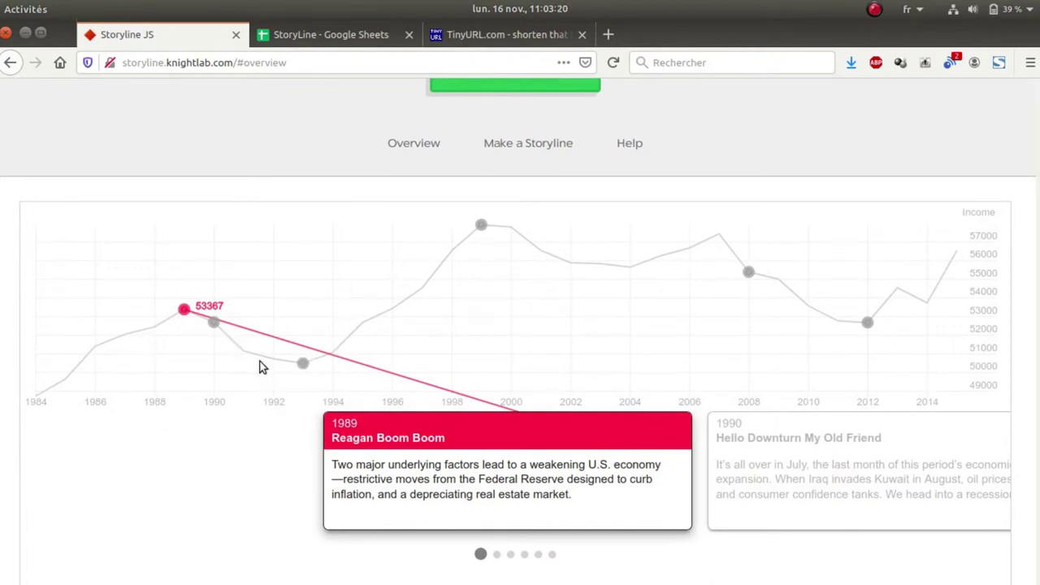
pyautogui.click(213, 323)
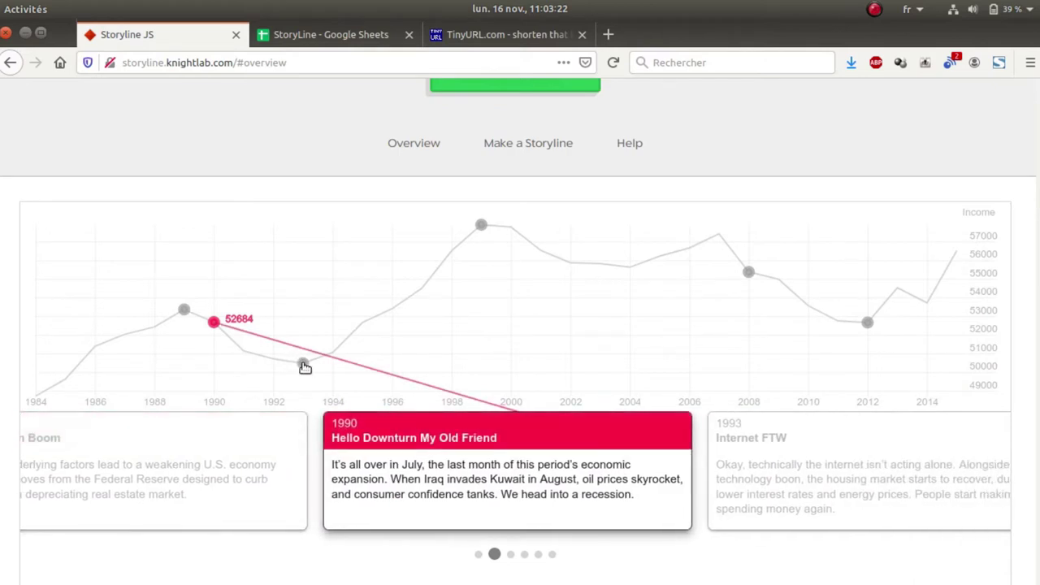
pyautogui.click(304, 363)
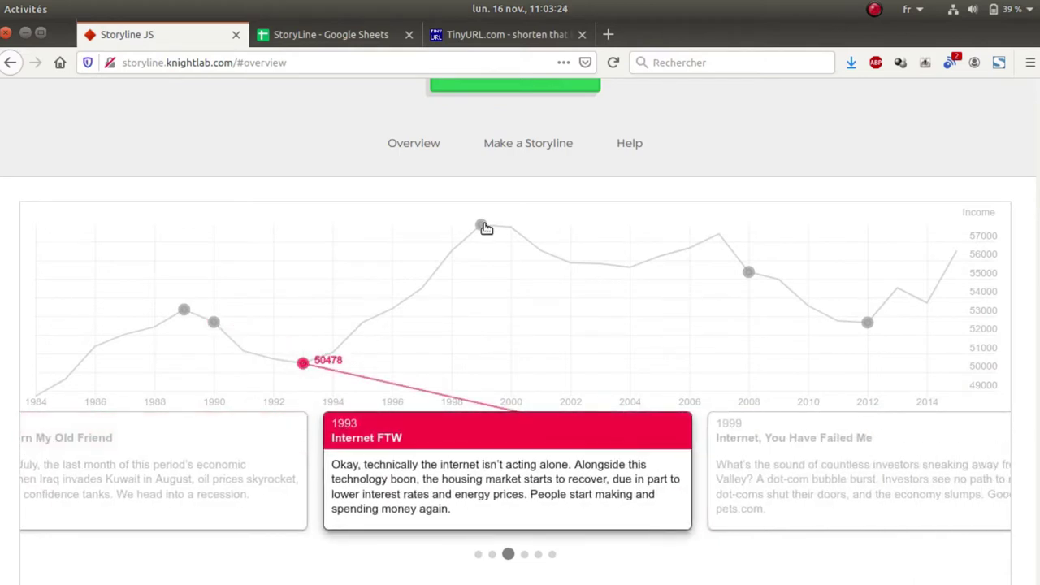
pyautogui.click(482, 226)
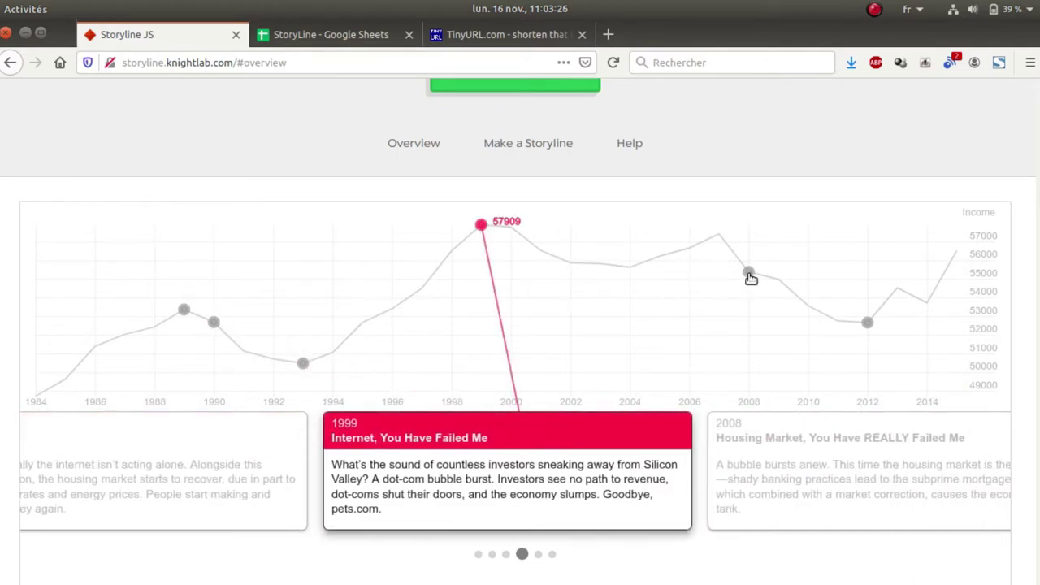
pyautogui.click(749, 273)
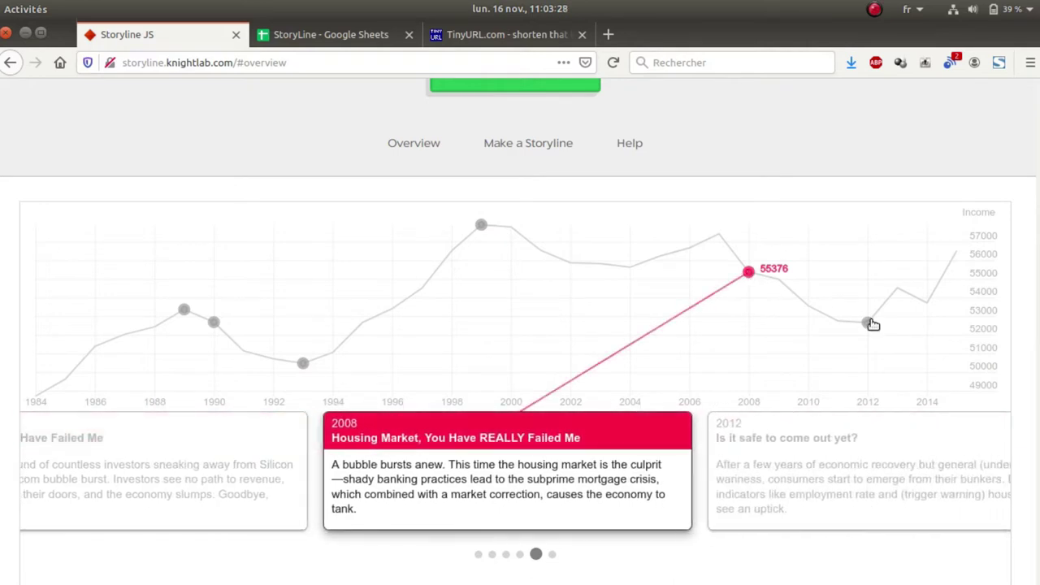
pyautogui.click(869, 323)
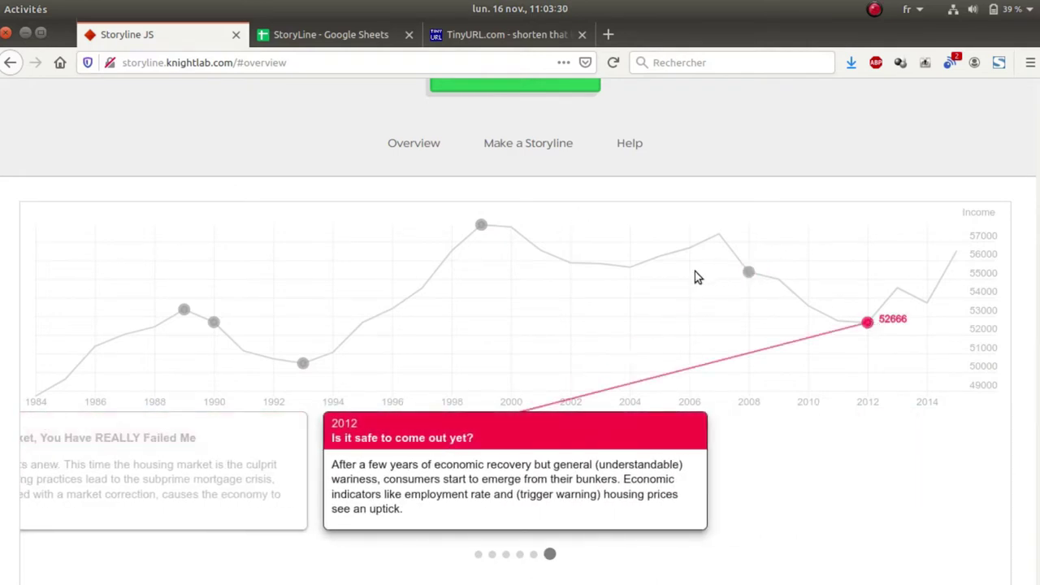
pyautogui.scroll(5, 584, 181)
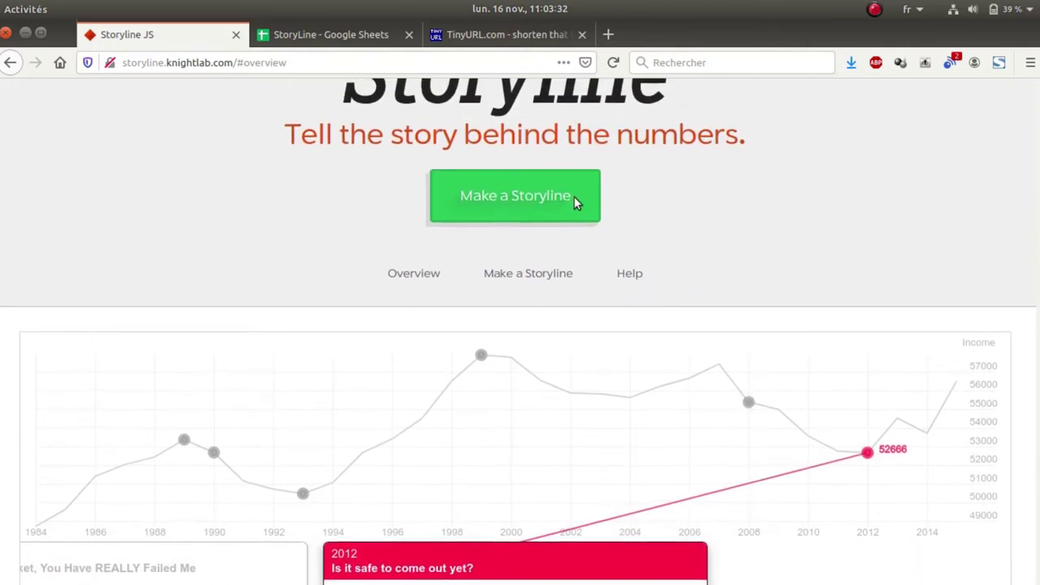
pyautogui.click(508, 360)
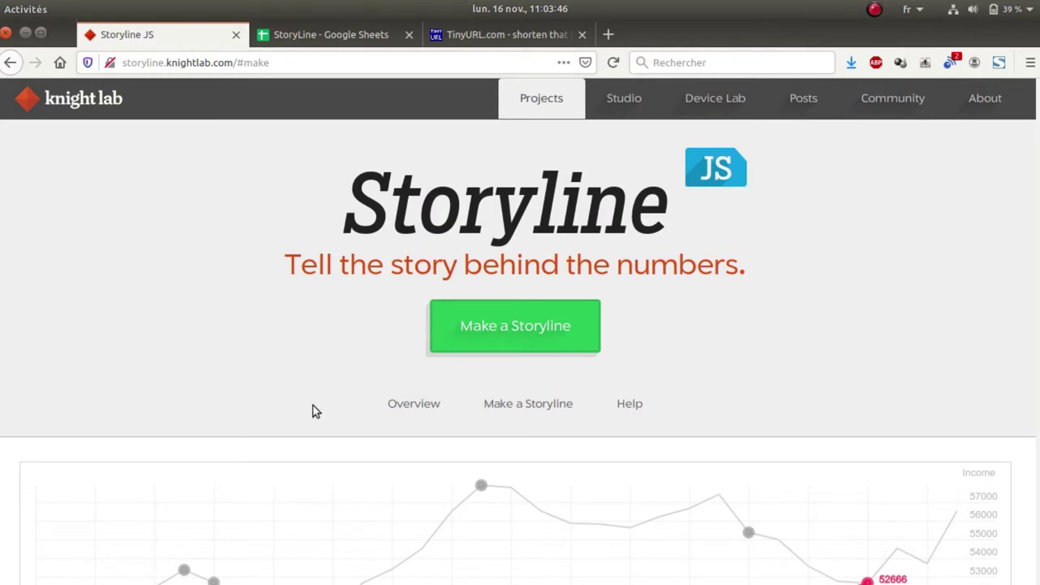
# Step: Read the guide's data and Add your story steps down to step 3, Publish the spreadsheet
pyautogui.click(536, 337)
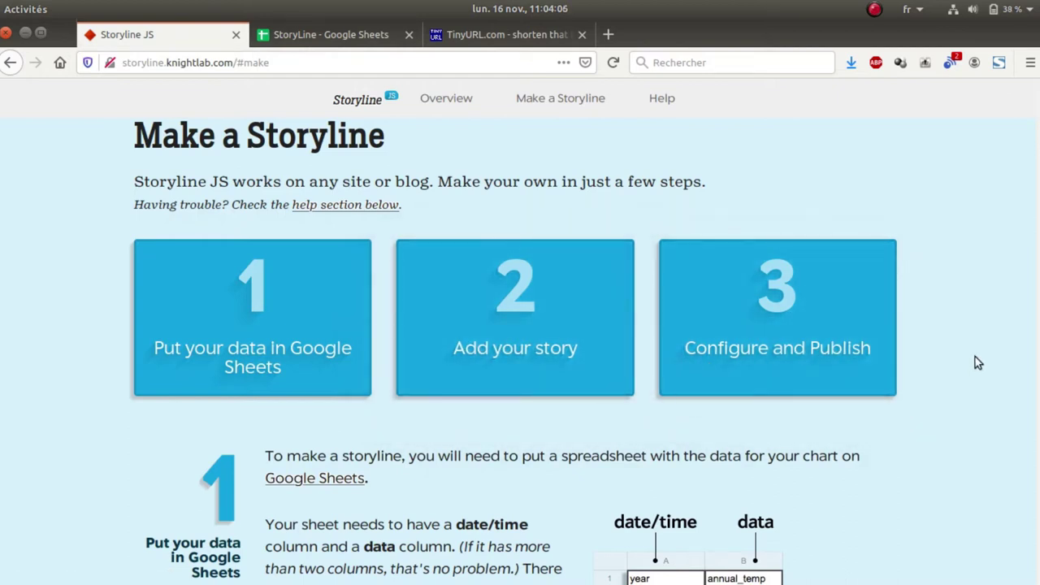
pyautogui.scroll(-5, 978, 364)
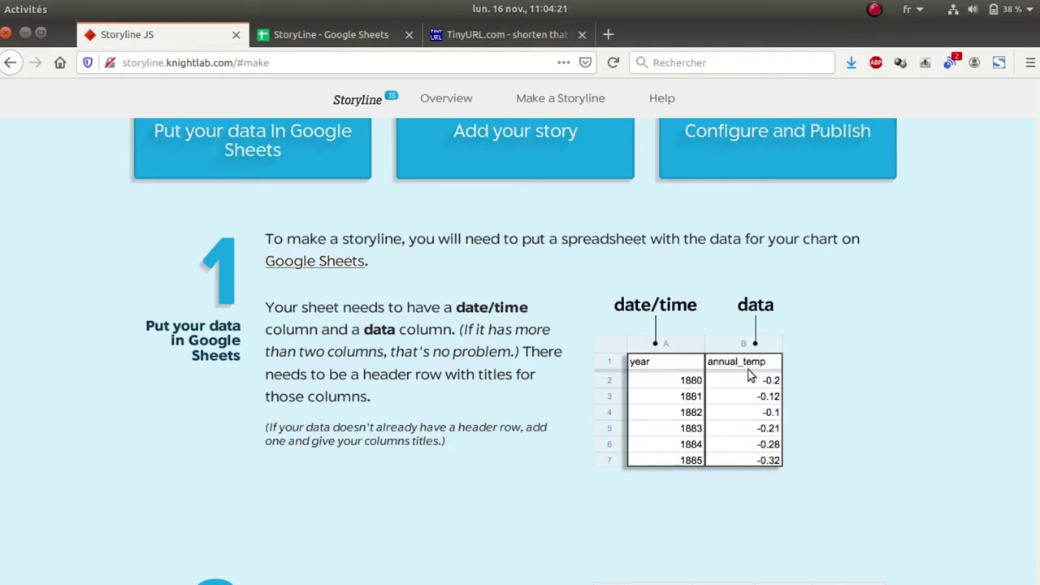
pyautogui.scroll(-3, 808, 365)
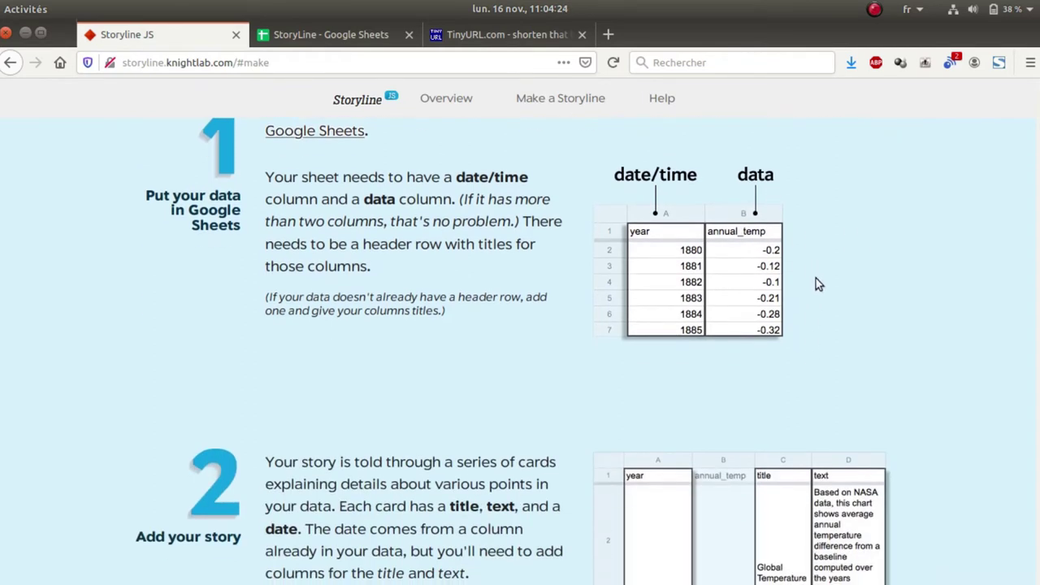
pyautogui.scroll(-4, 818, 284)
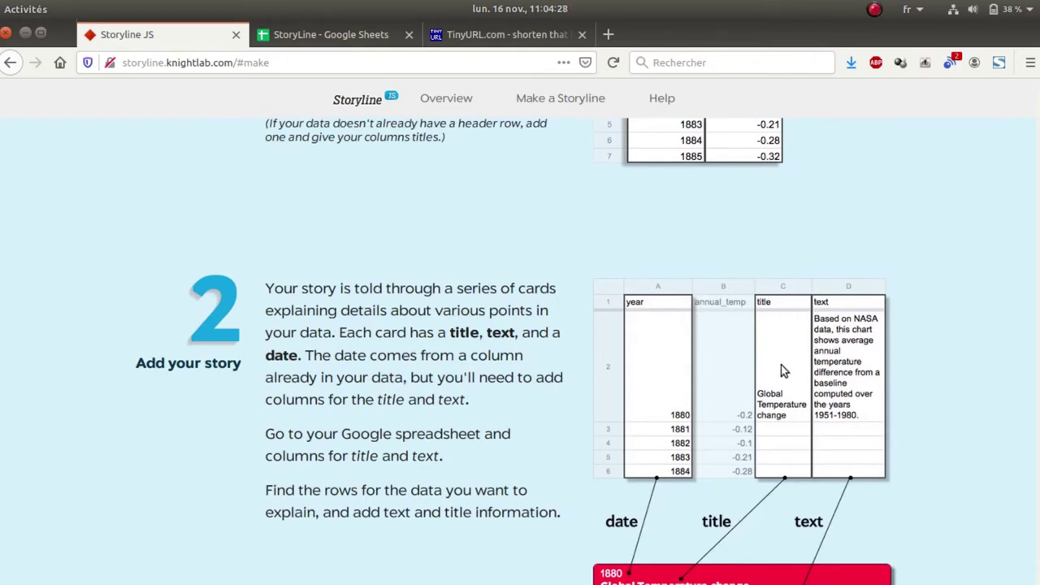
pyautogui.scroll(-3, 781, 370)
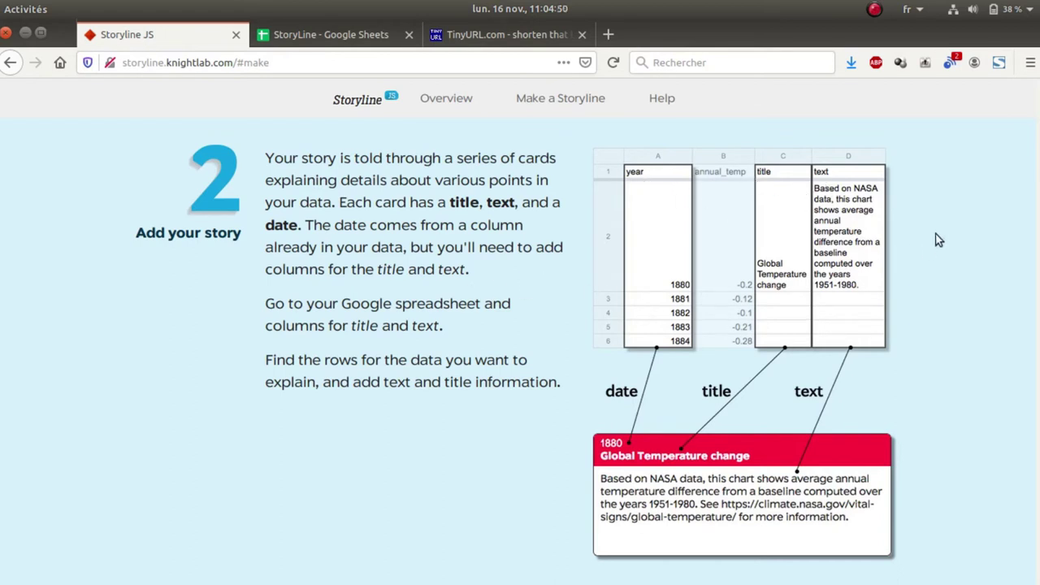
pyautogui.scroll(-3, 939, 240)
pyautogui.scroll(-2, 939, 236)
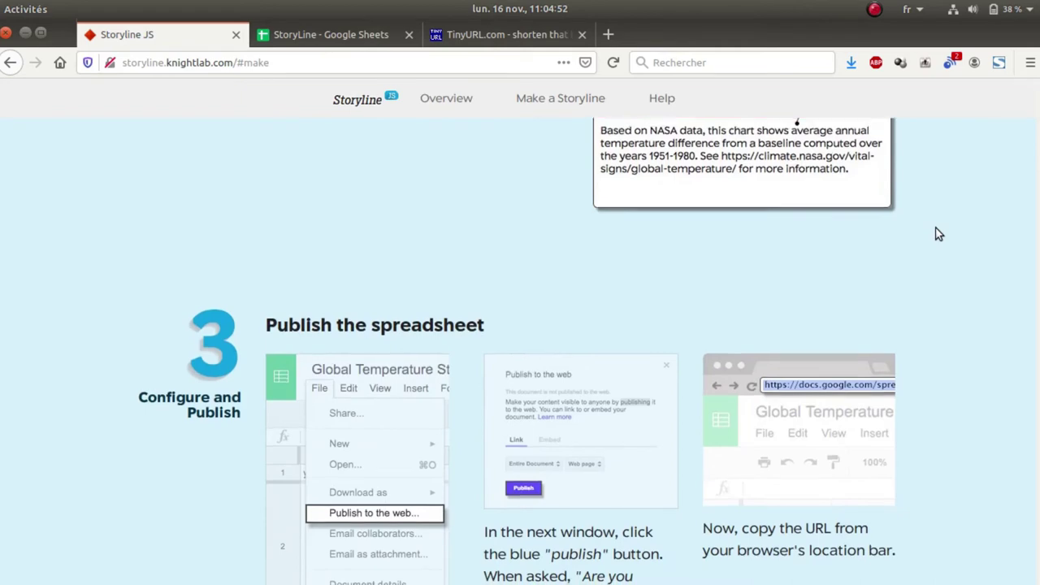
pyautogui.scroll(-2, 939, 234)
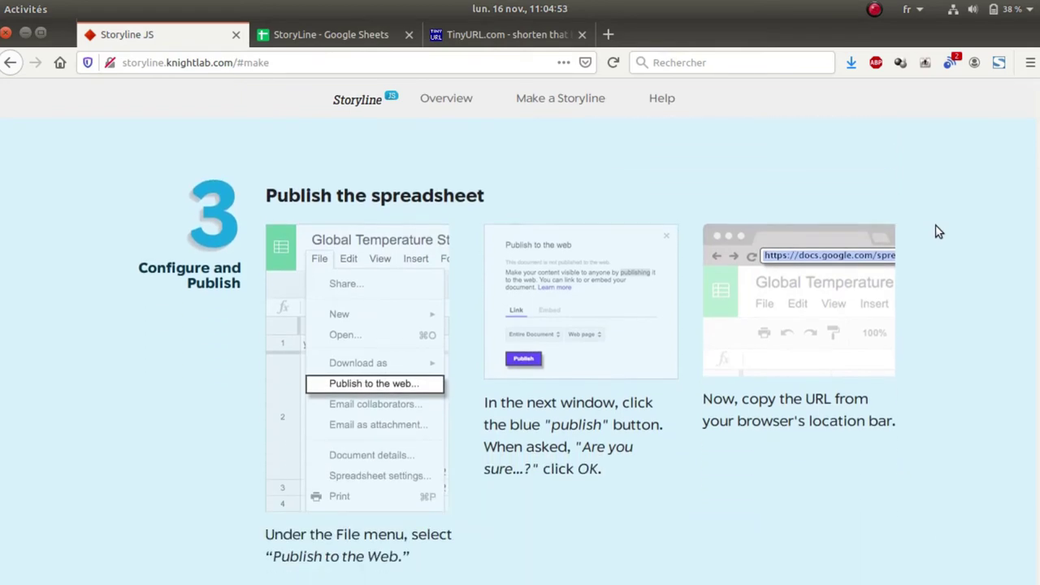
# Step: Review the StoryLine sheet's year, vues, title and text headers and select column B's view counts
pyautogui.click(309, 37)
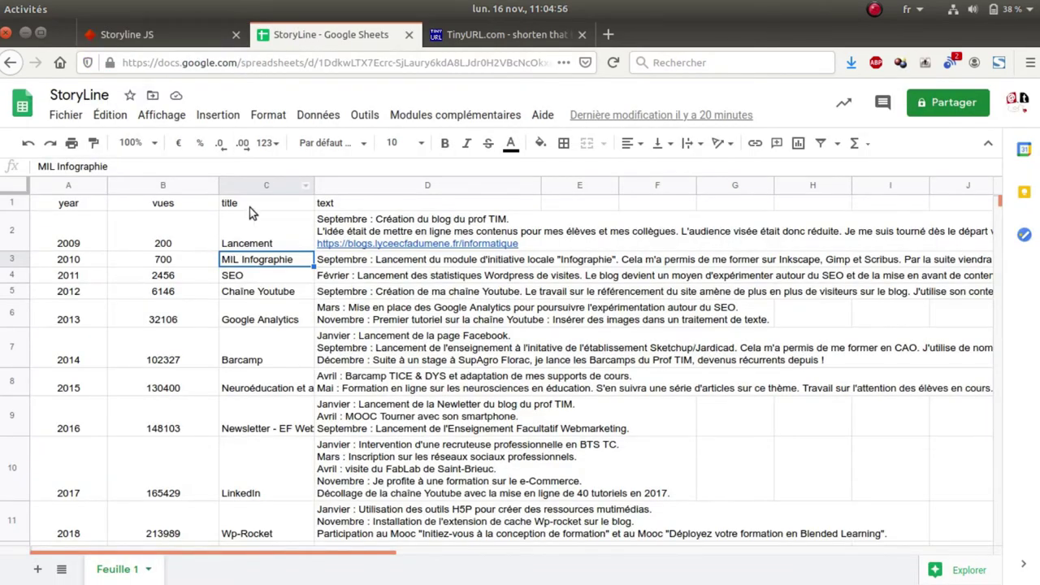
pyautogui.moveTo(415, 244)
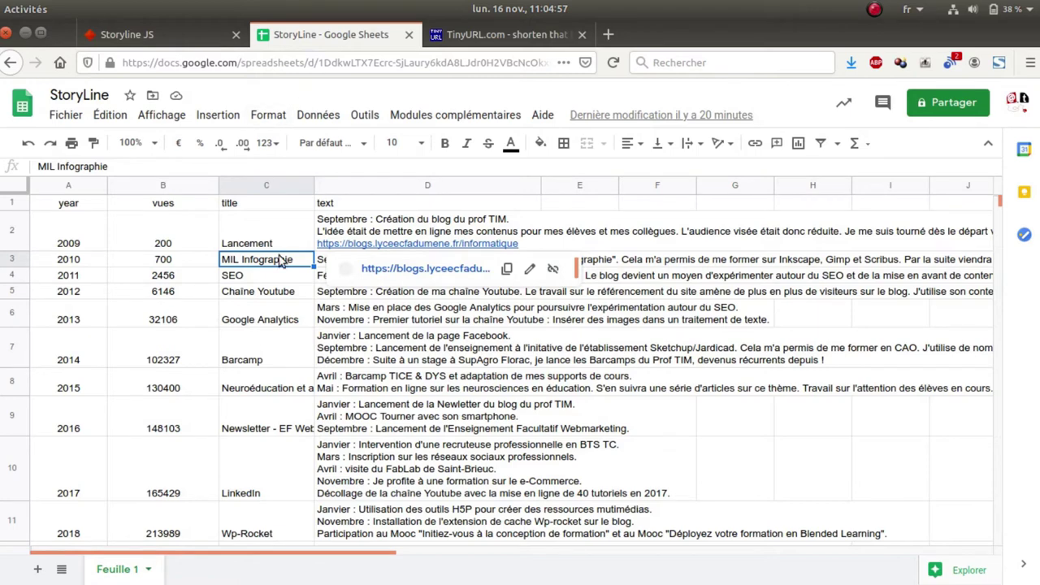
pyautogui.click(175, 209)
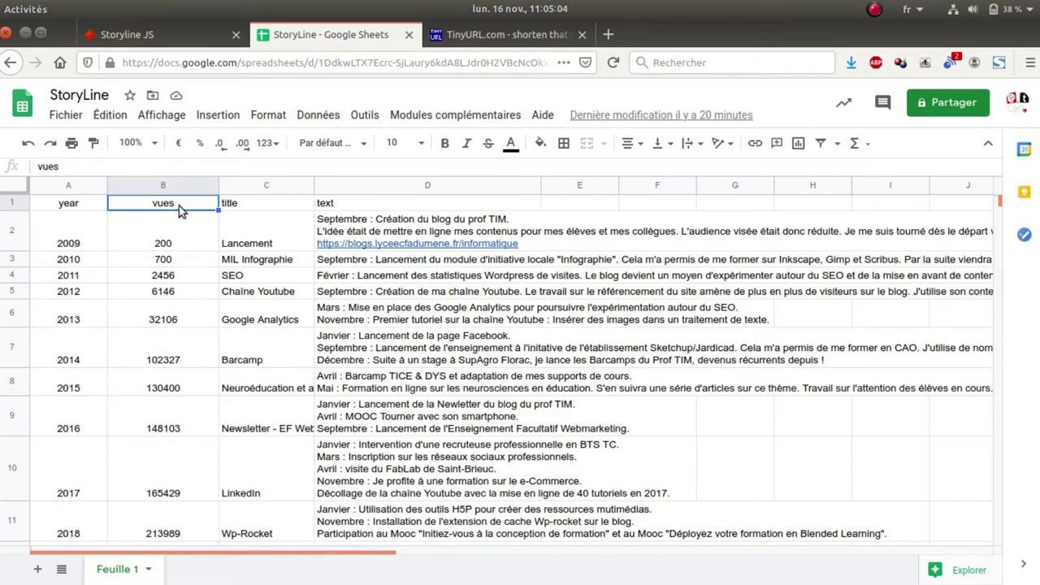
pyautogui.click(275, 213)
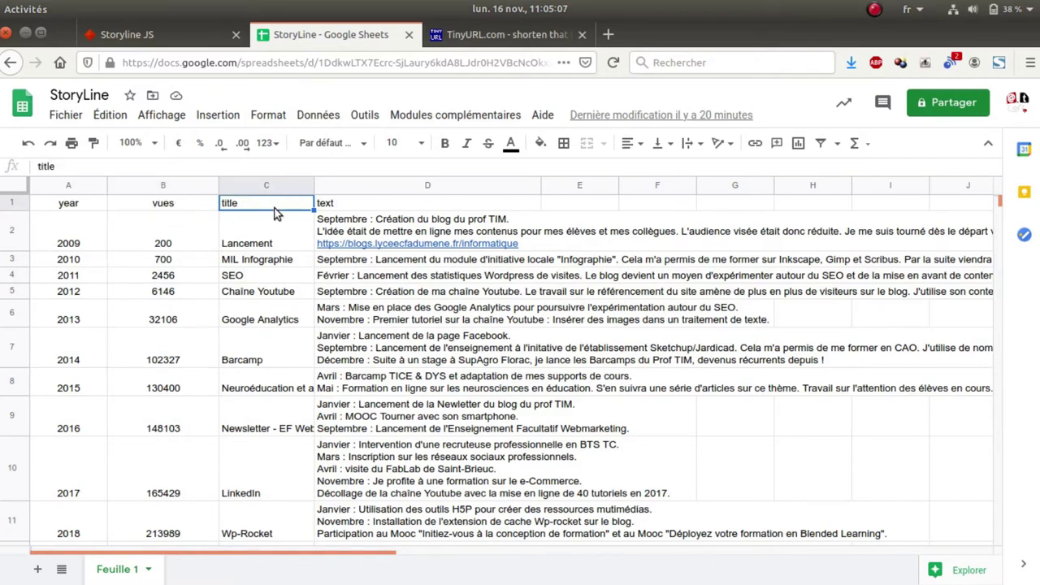
pyautogui.click(332, 195)
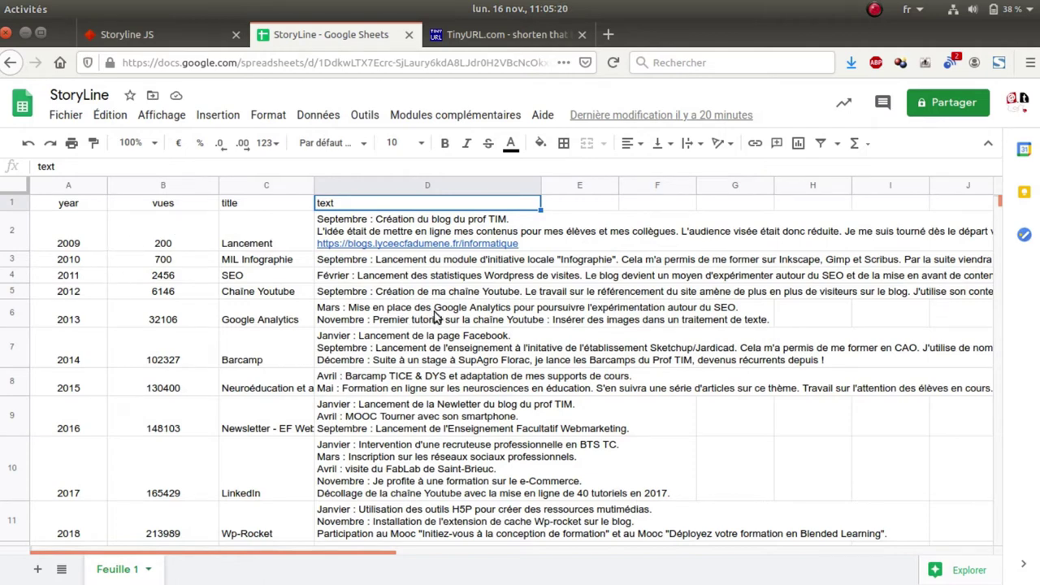
pyautogui.moveTo(65, 207); pyautogui.dragTo(334, 209)
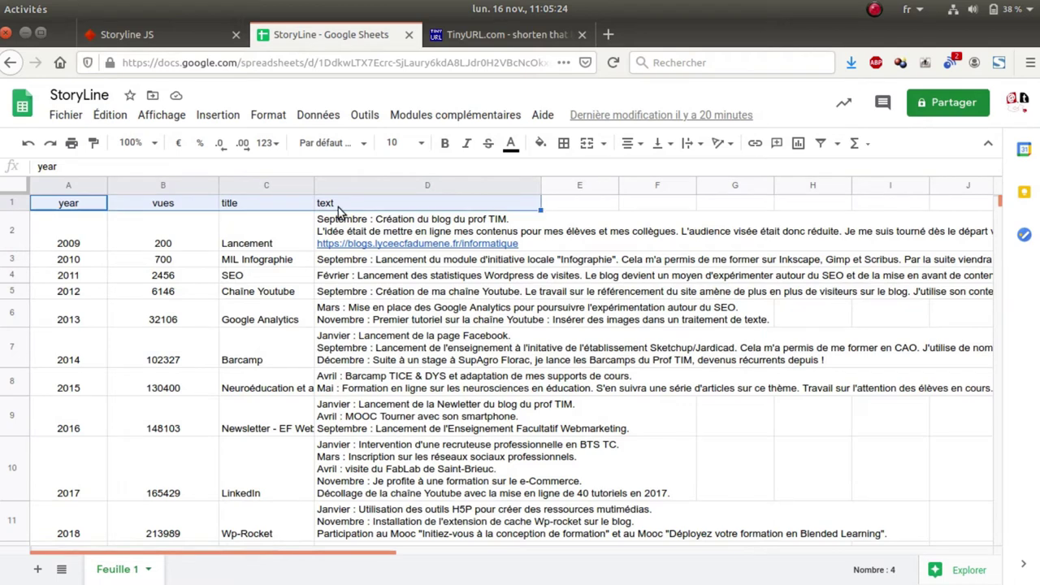
pyautogui.click(171, 208)
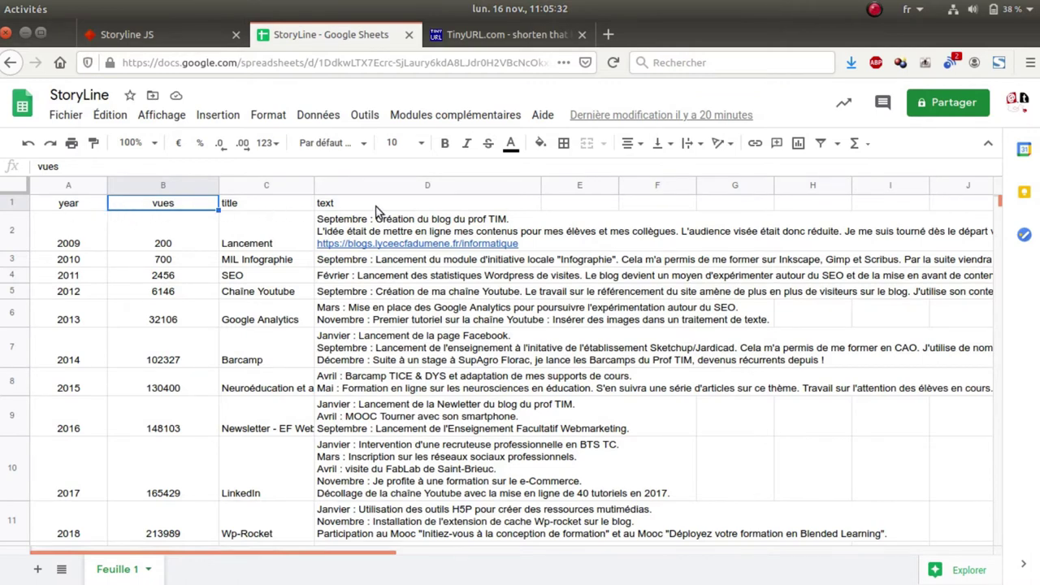
pyautogui.moveTo(163, 248)
pyautogui.mouseDown()
pyautogui.moveTo(178, 408)
pyautogui.moveTo(160, 441)
pyautogui.mouseUp()
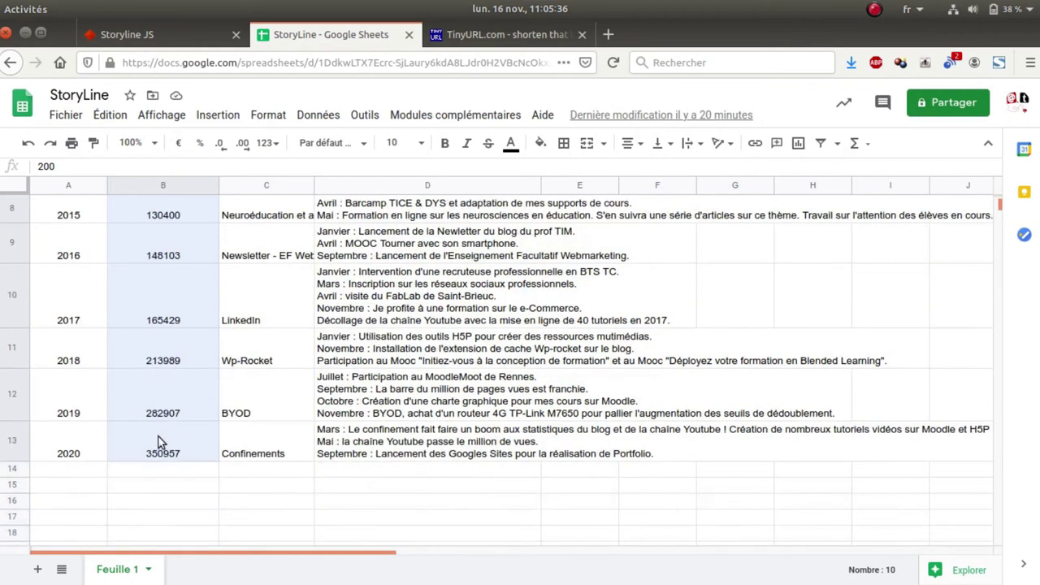
pyautogui.scroll(5, 154, 326)
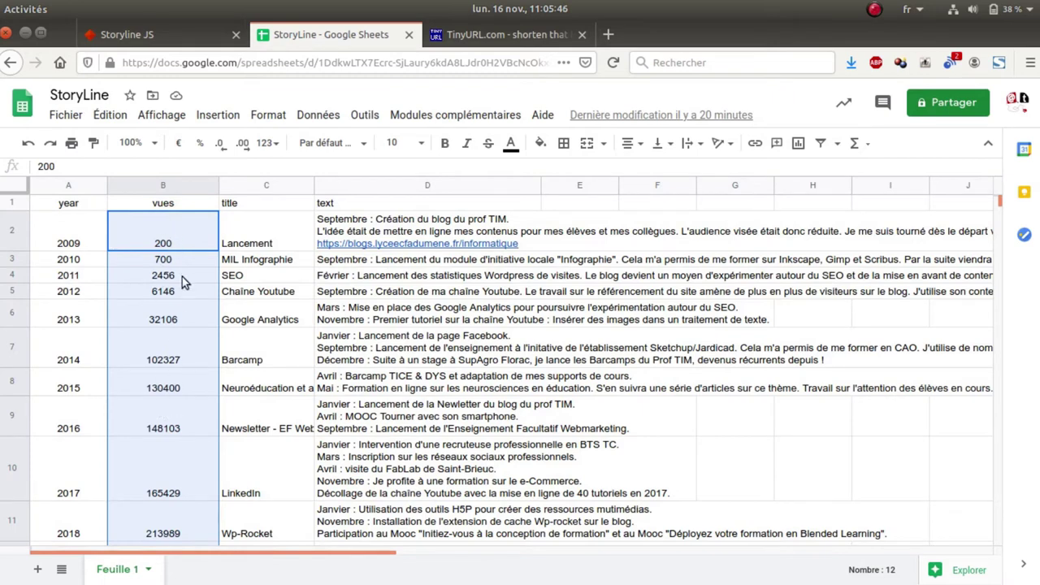
pyautogui.click(267, 115)
pyautogui.moveTo(345, 185)
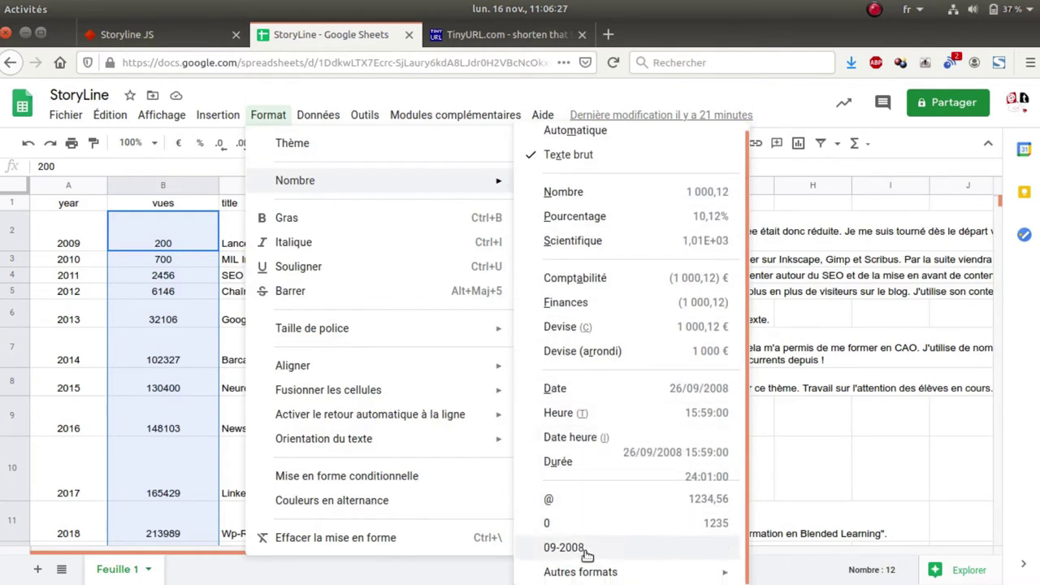
pyautogui.moveTo(595, 574)
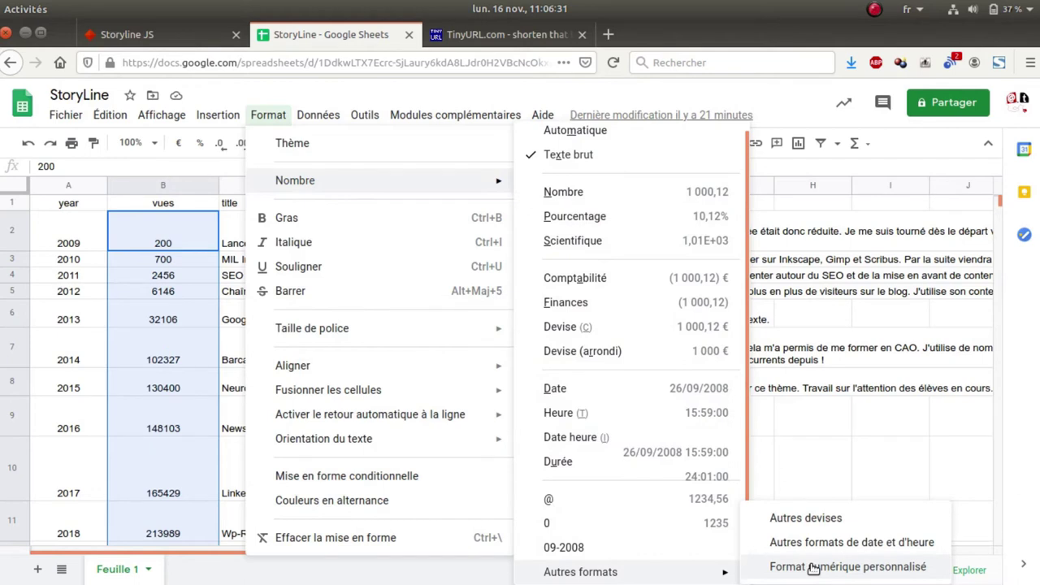
pyautogui.click(813, 568)
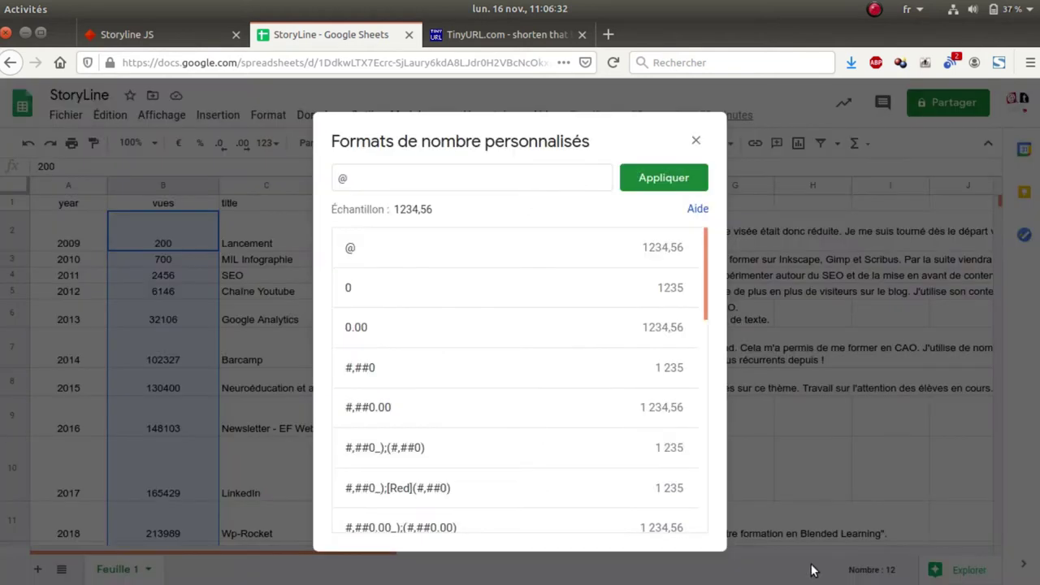
pyautogui.click(355, 250)
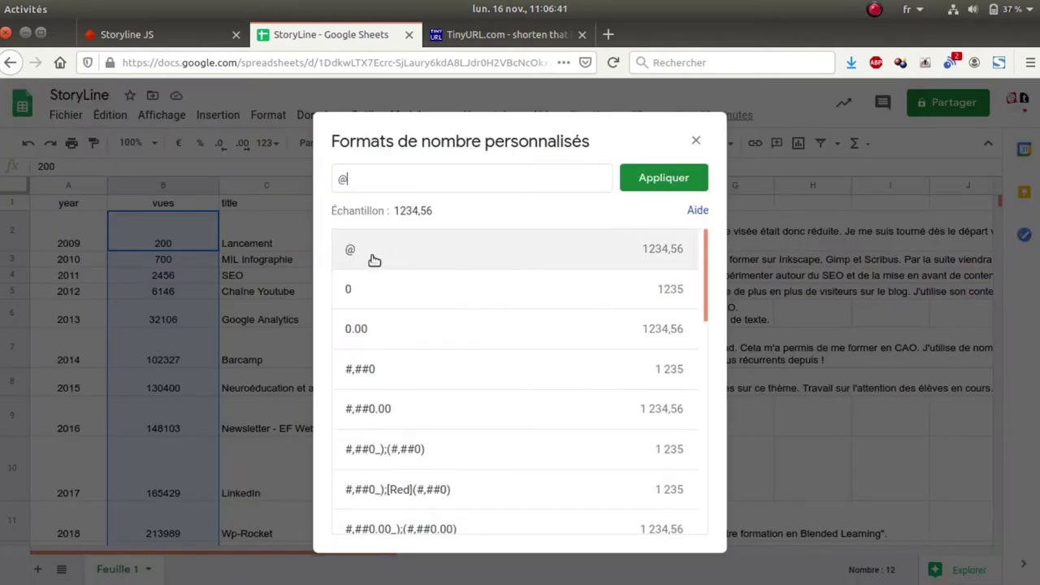
pyautogui.click(697, 141)
pyautogui.click(295, 243)
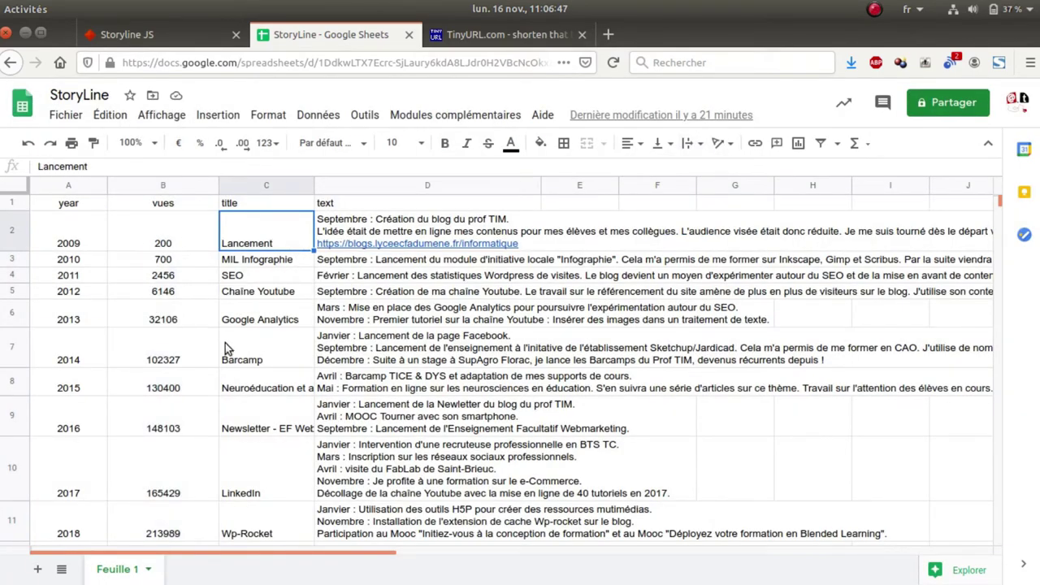
# Step: Confirm the StoryLine sheet is published under Fichier > Publier sur le Web
pyautogui.click(153, 36)
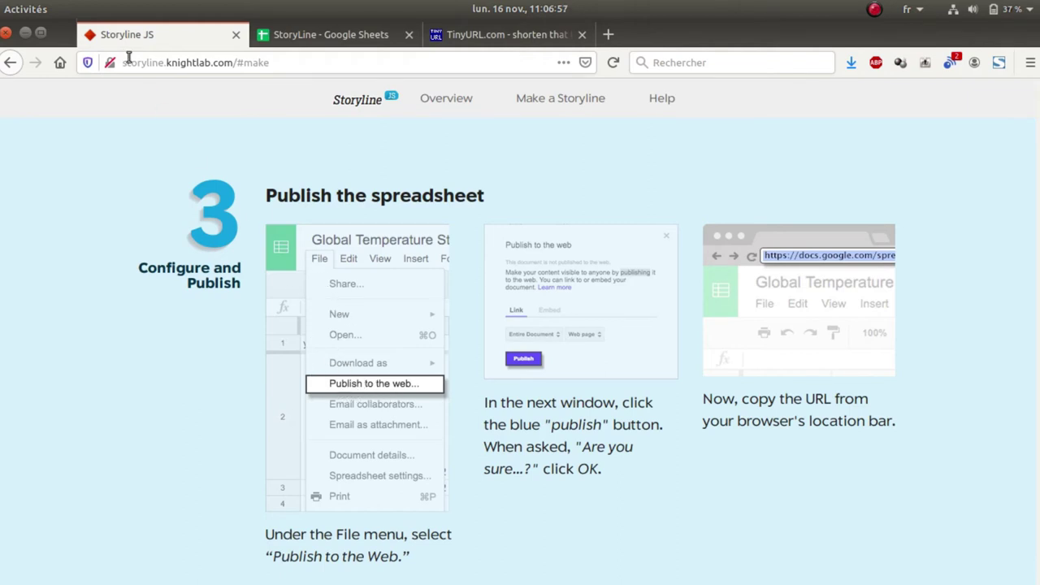
pyautogui.click(307, 37)
pyautogui.click(66, 115)
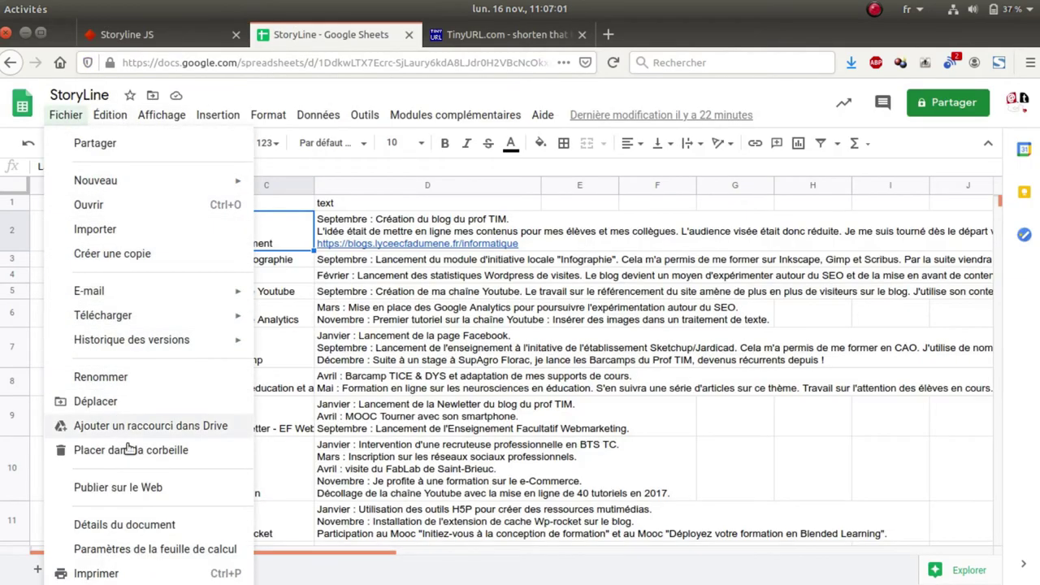
pyautogui.click(135, 490)
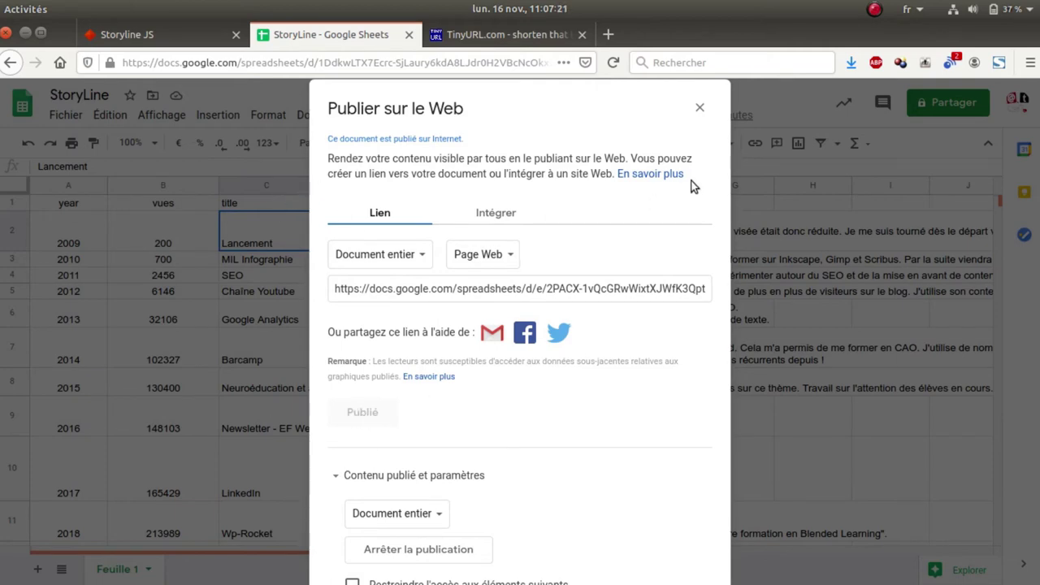
pyautogui.click(701, 108)
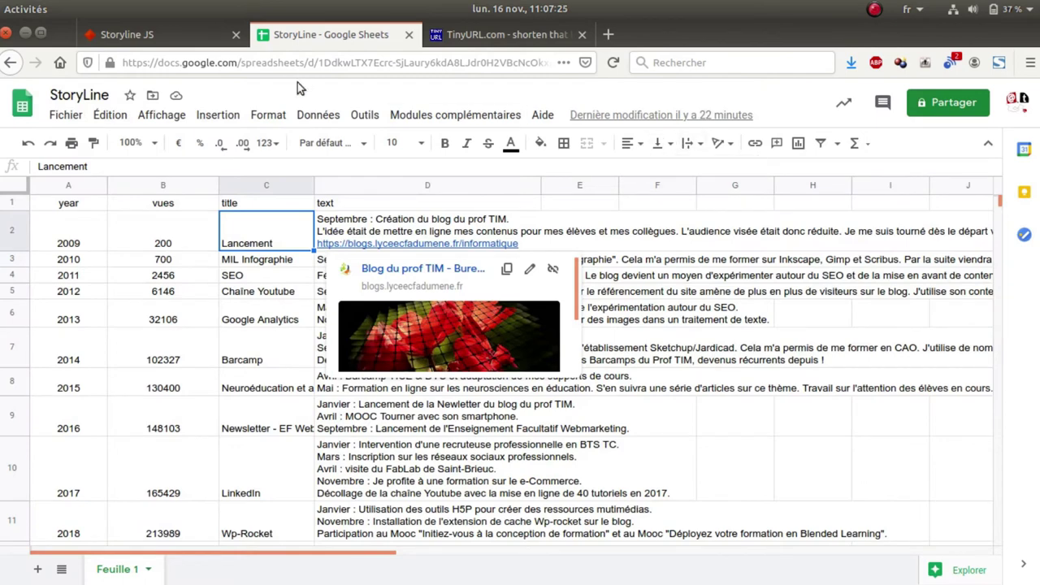
# Step: Copy the spreadsheet's web address from the address bar
pyautogui.click(334, 65)
pyautogui.rightClick(334, 63)
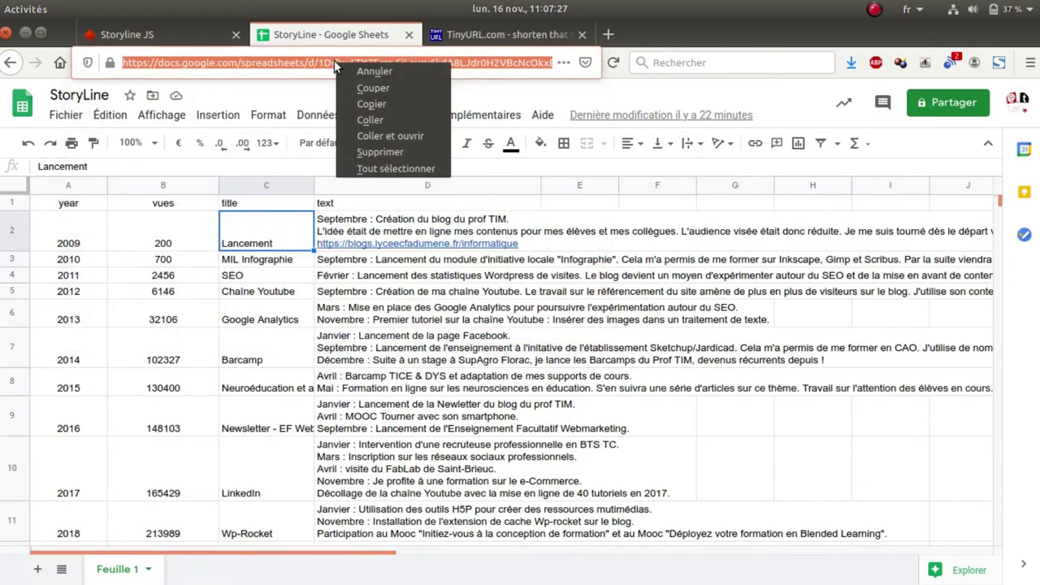
pyautogui.click(378, 106)
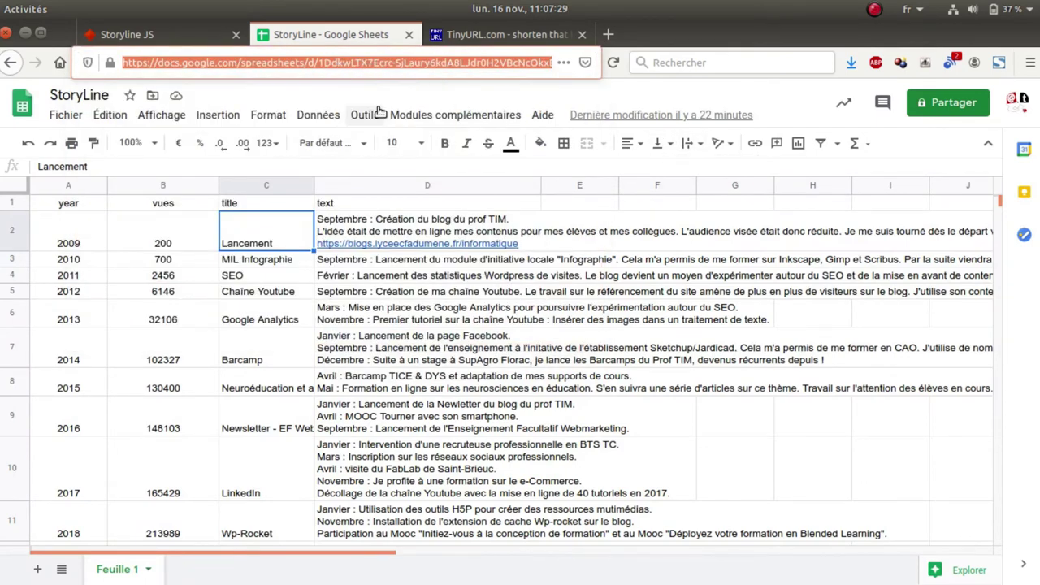
pyautogui.click(130, 35)
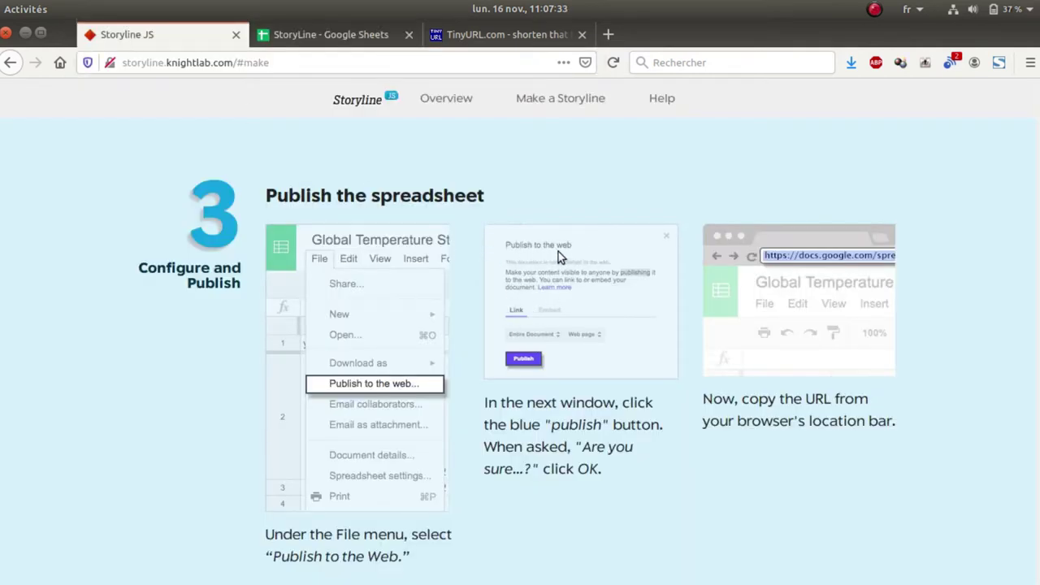
# Step: Paste the spreadsheet URL into the Google Spreadsheet URL box and load it
pyautogui.scroll(-5, 559, 257)
pyautogui.click(466, 320)
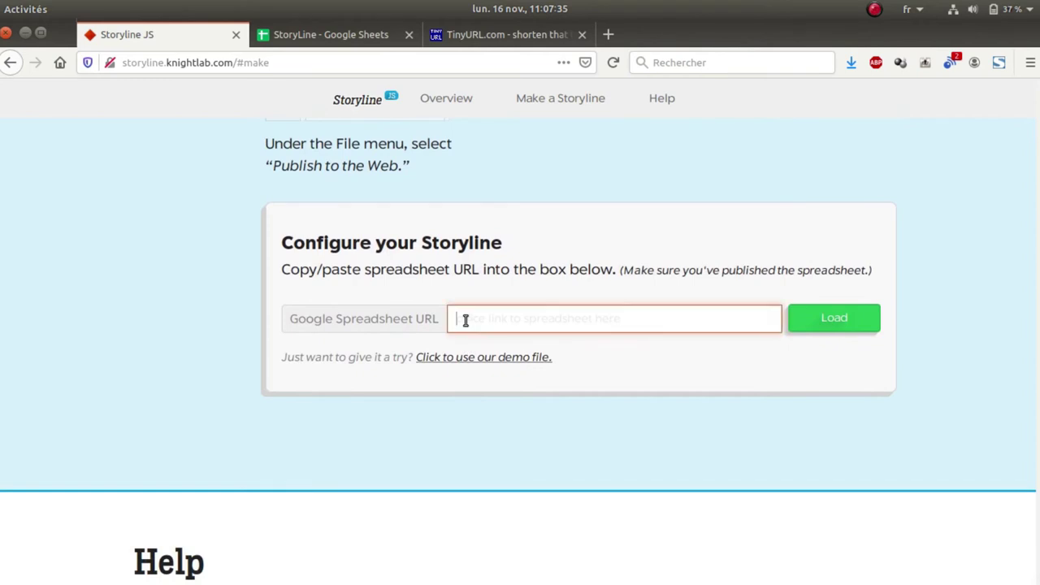
pyautogui.rightClick(466, 321)
pyautogui.click(505, 374)
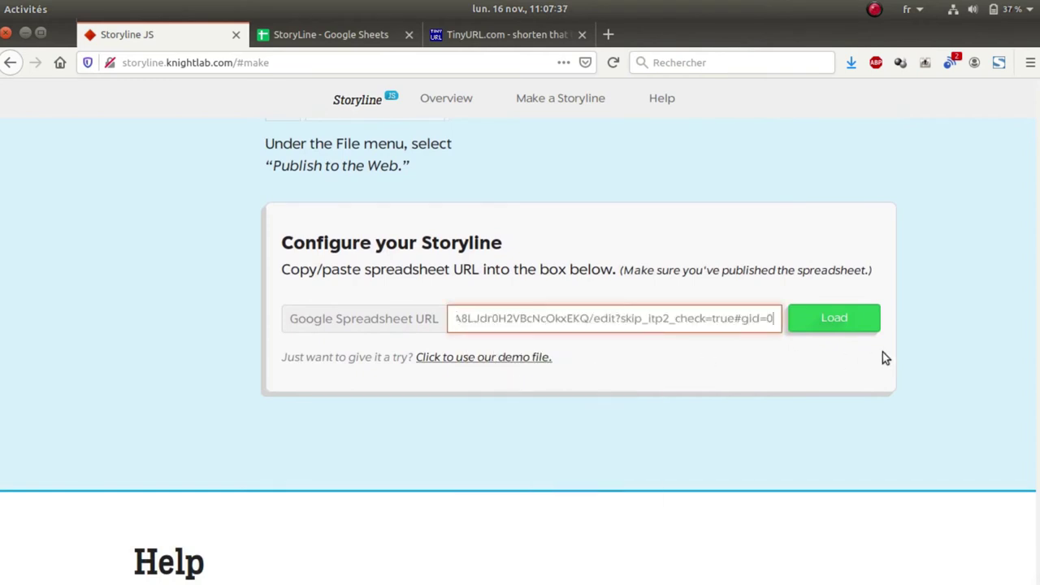
pyautogui.click(854, 318)
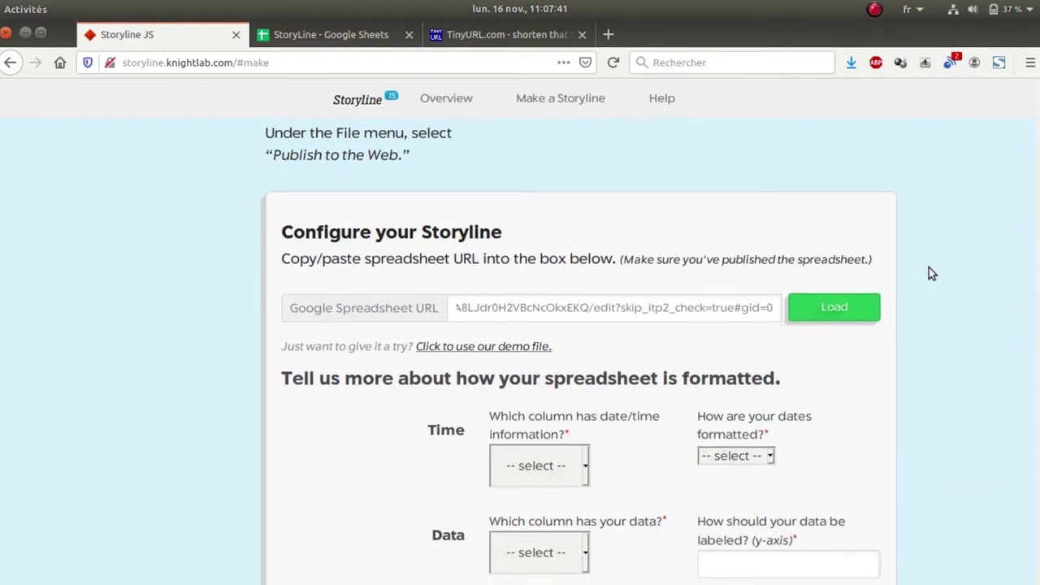
# Step: Choose year as the time column and 2017 as the date format
pyautogui.scroll(-4, 933, 274)
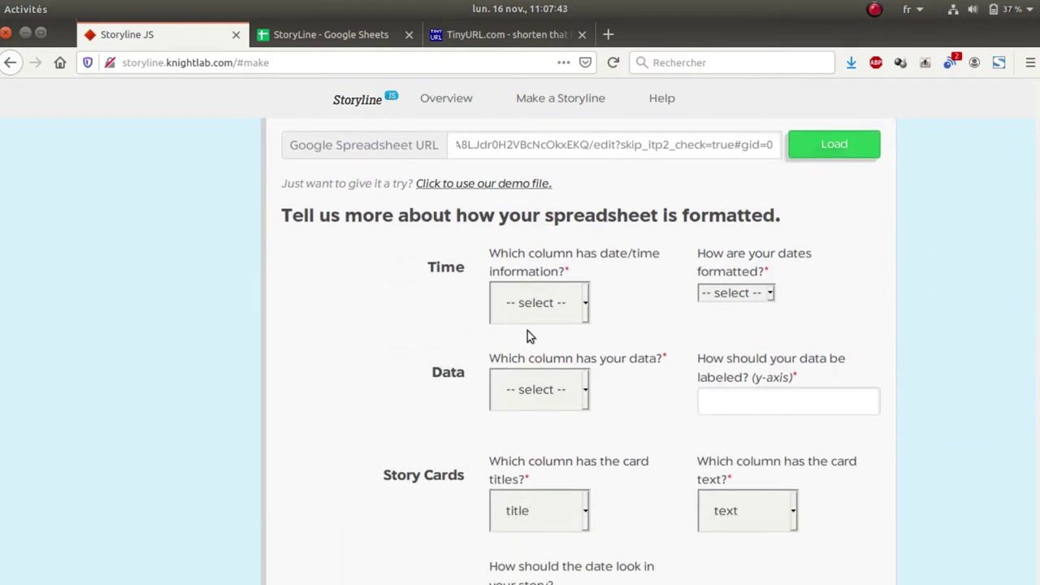
pyautogui.click(508, 302)
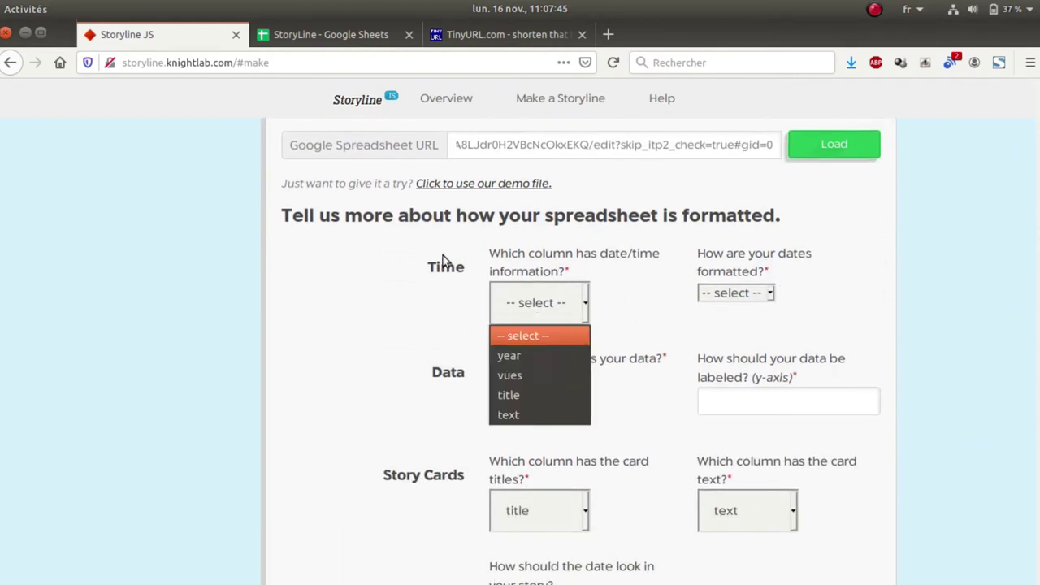
pyautogui.click(510, 355)
pyautogui.click(732, 298)
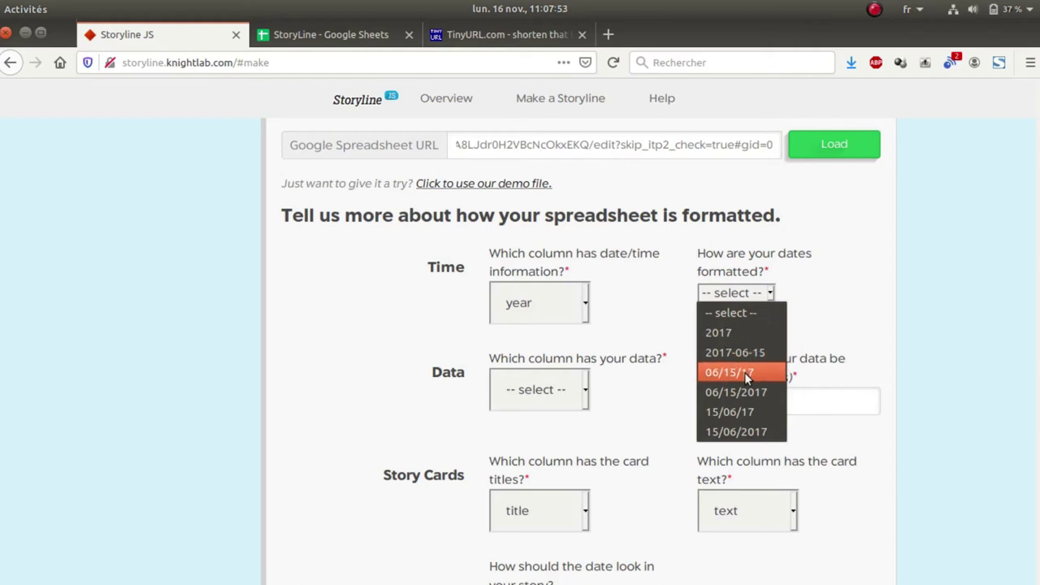
pyautogui.click(730, 334)
pyautogui.click(534, 389)
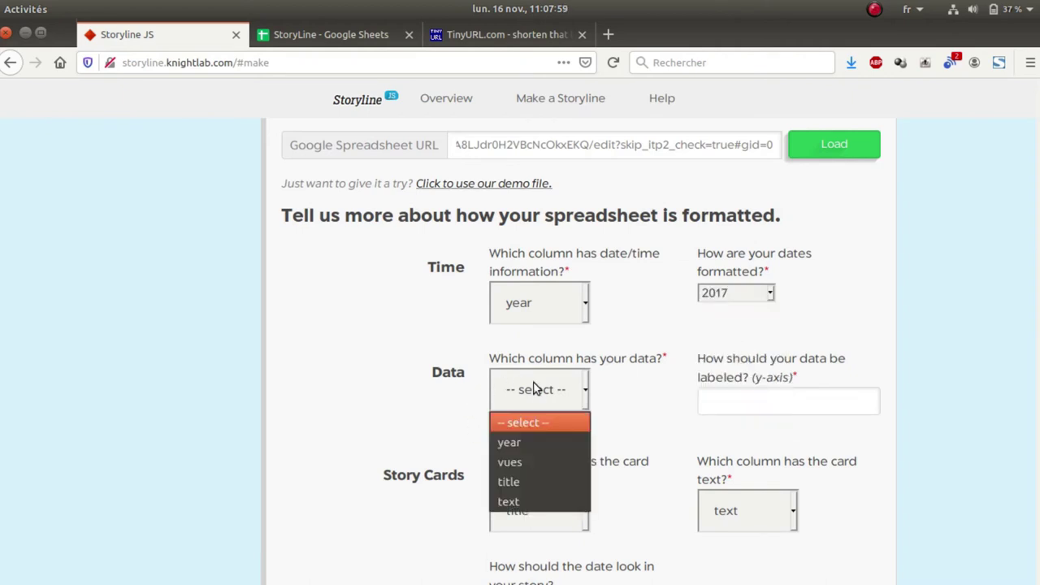
# Step: Use vues as the chart data with the y-axis label 'Nombre de pages'
pyautogui.click(521, 462)
pyautogui.click(707, 400)
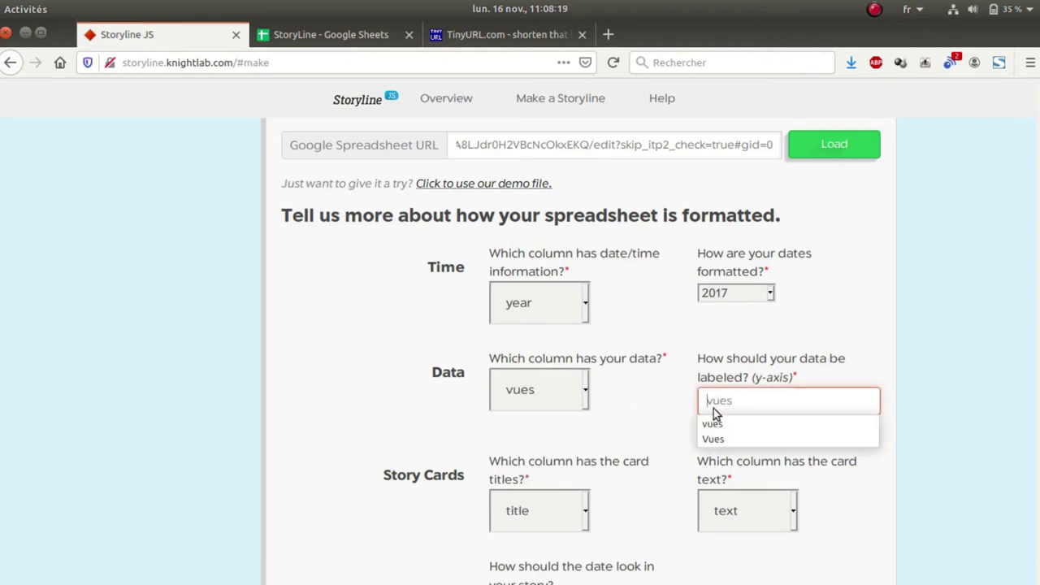
pyautogui.write('Nombr')
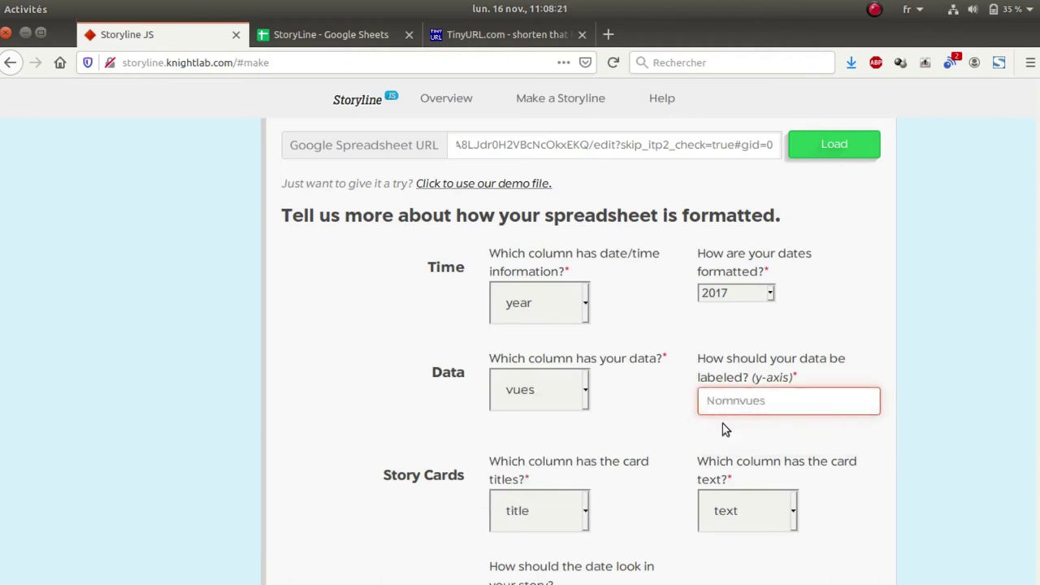
pyautogui.write('e de pa')
pyautogui.write('ges')
# Step: Keep title and text as the card columns and show story dates as years like 2017
pyautogui.click(586, 513)
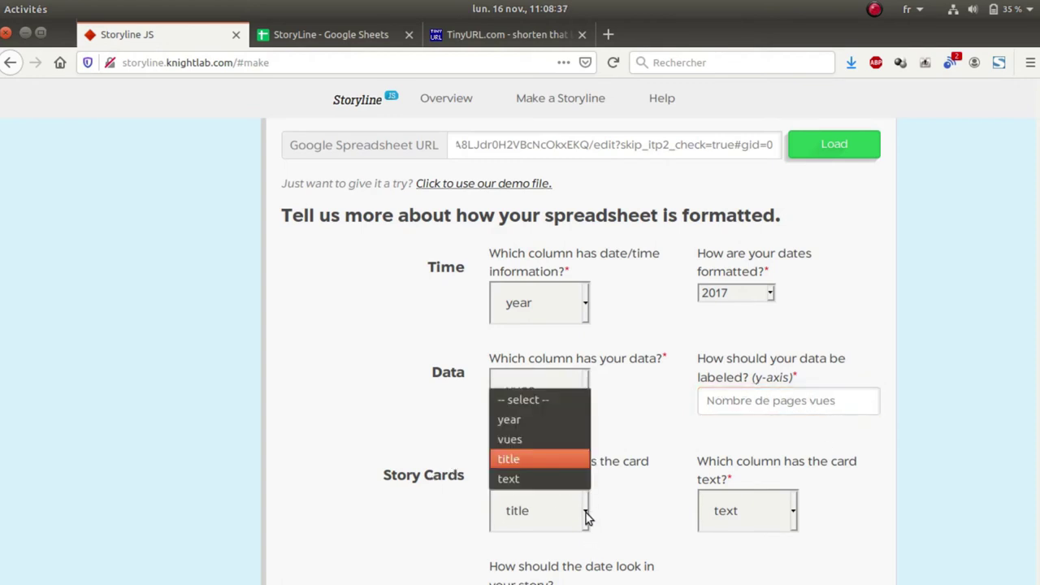
pyautogui.click(564, 461)
pyautogui.click(753, 517)
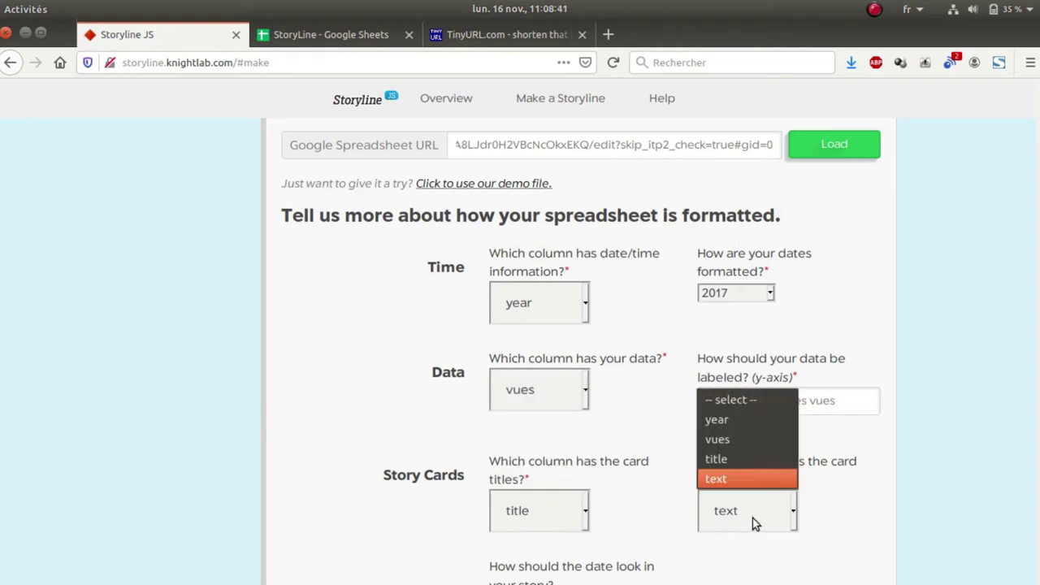
pyautogui.click(735, 478)
pyautogui.scroll(-5, 853, 479)
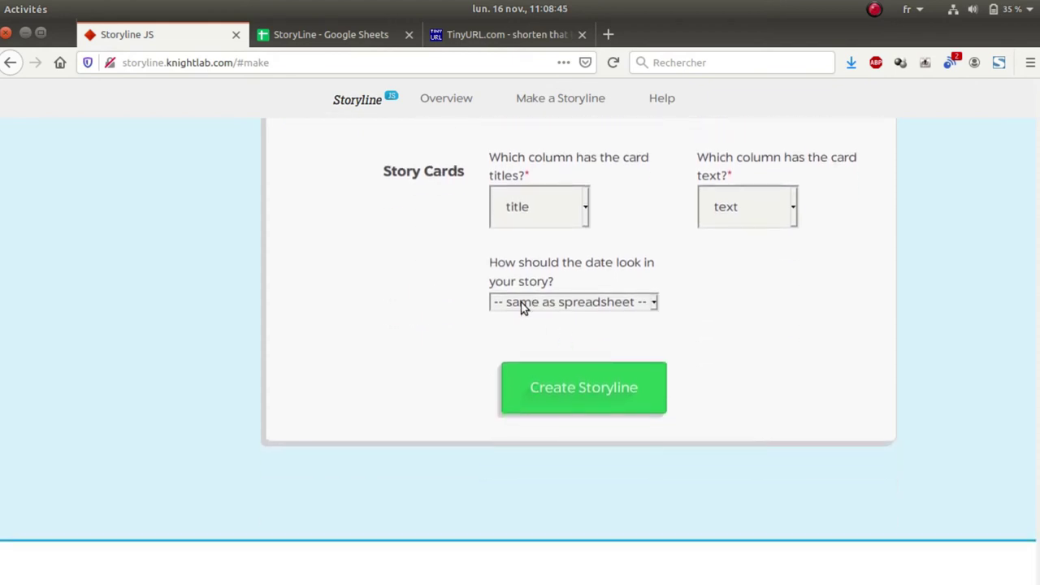
pyautogui.click(524, 305)
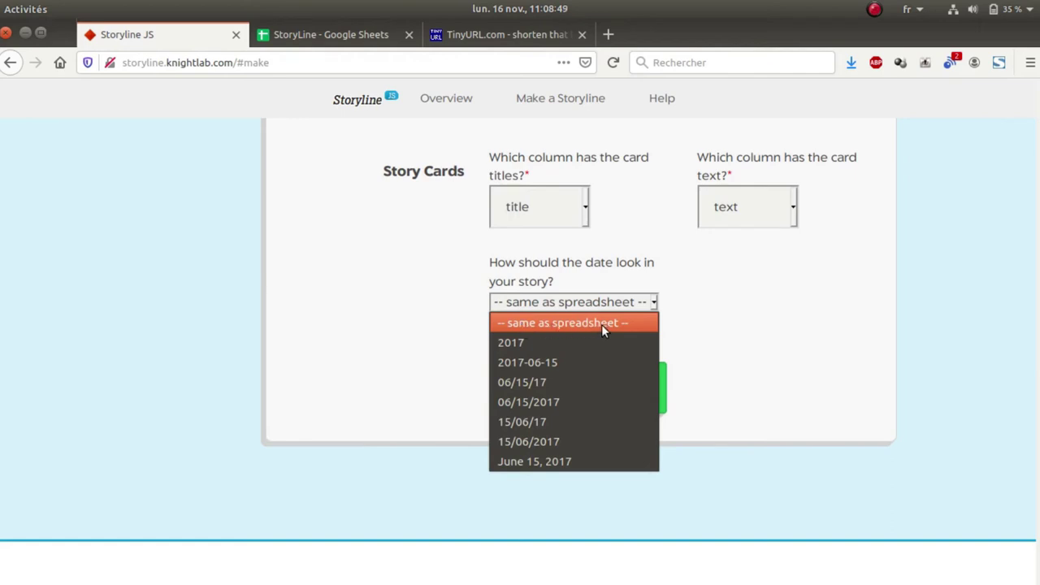
pyautogui.click(522, 340)
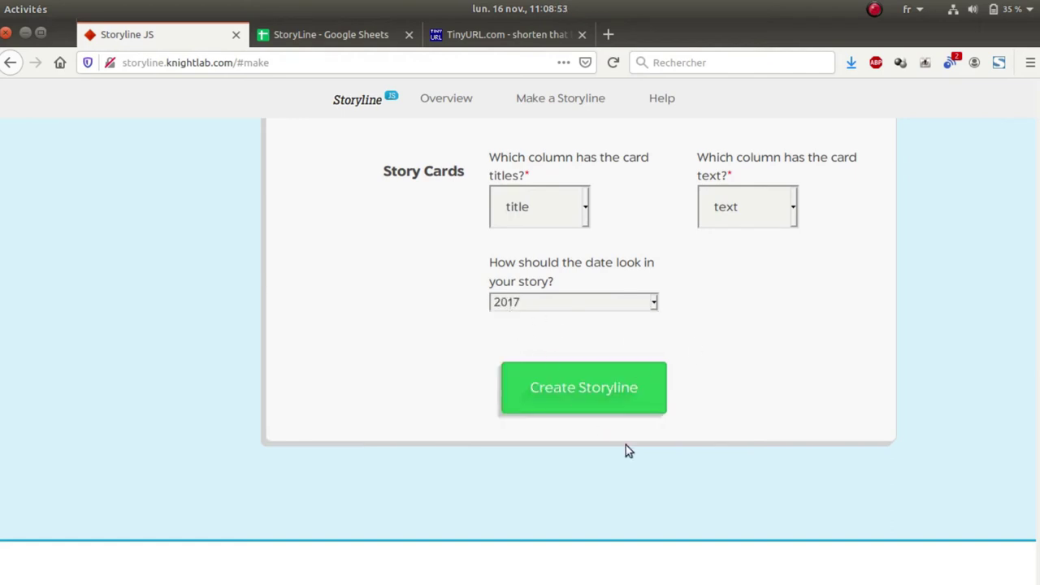
# Step: Create the storyline and preview its cards through 2010 MIL Infographie and 2011 SEO
pyautogui.click(599, 389)
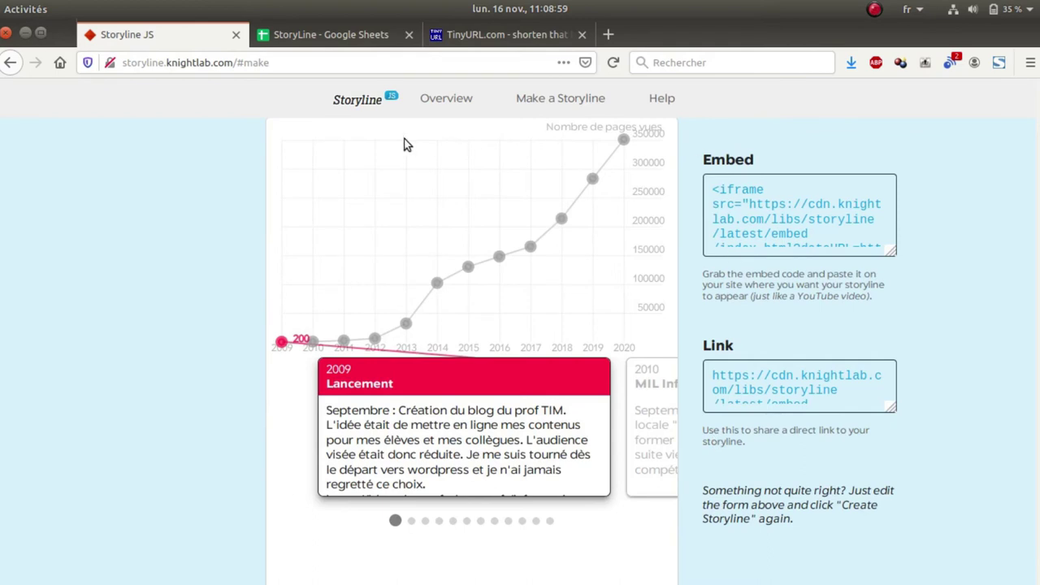
pyautogui.click(639, 383)
pyautogui.click(639, 385)
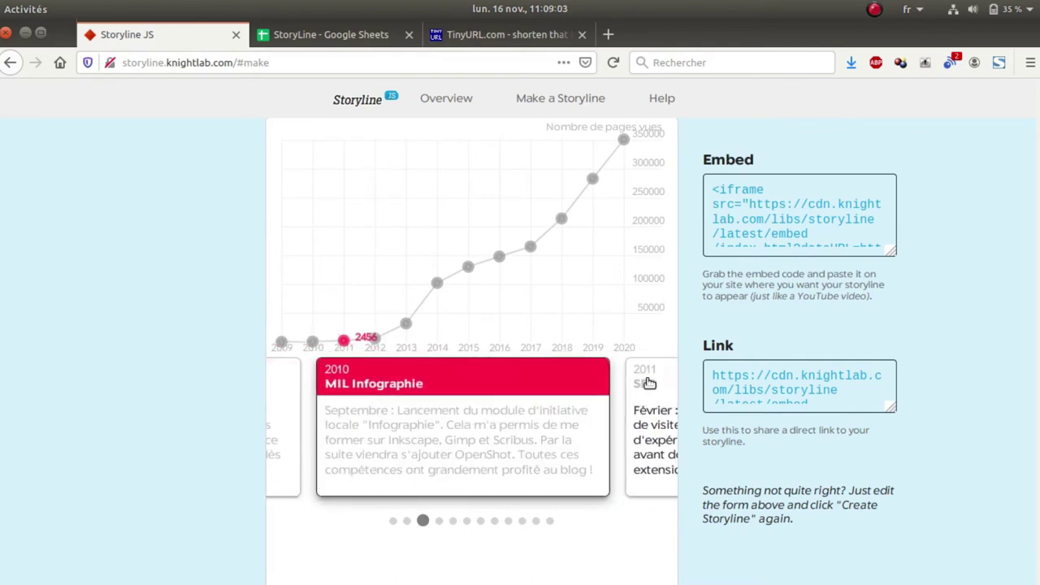
pyautogui.click(326, 38)
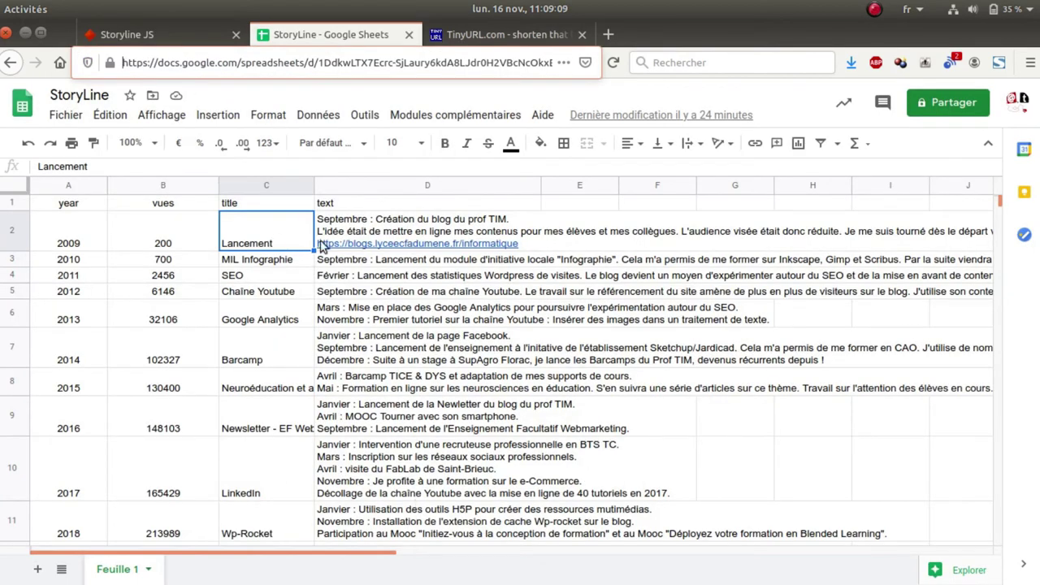
# Step: Return to the Storyline JS tab showing the generated chart on its 2011 SEO card
pyautogui.click(205, 45)
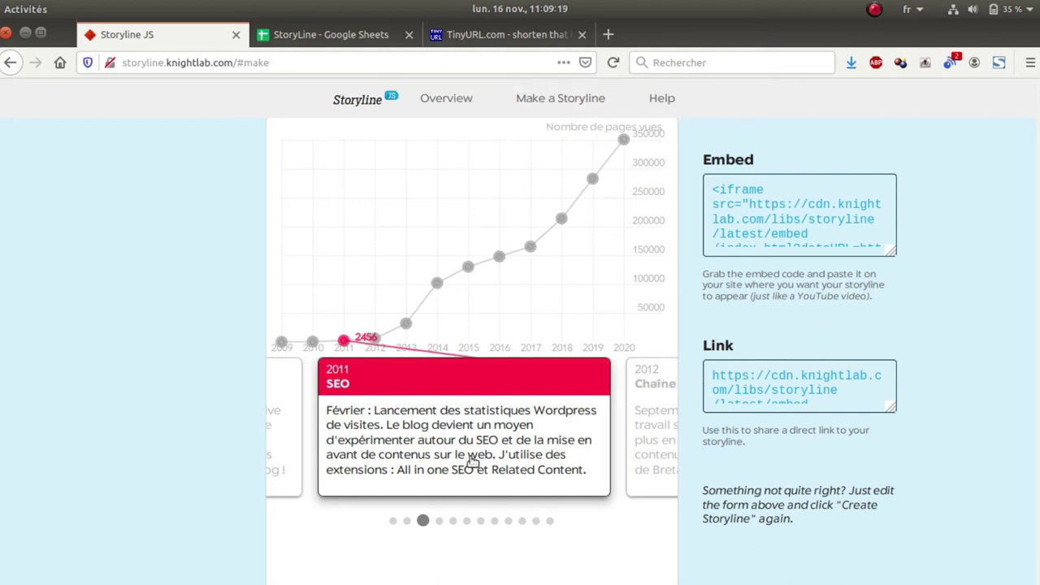
# Step: Select and copy the full storyline share link from the Link box
pyautogui.click(711, 188)
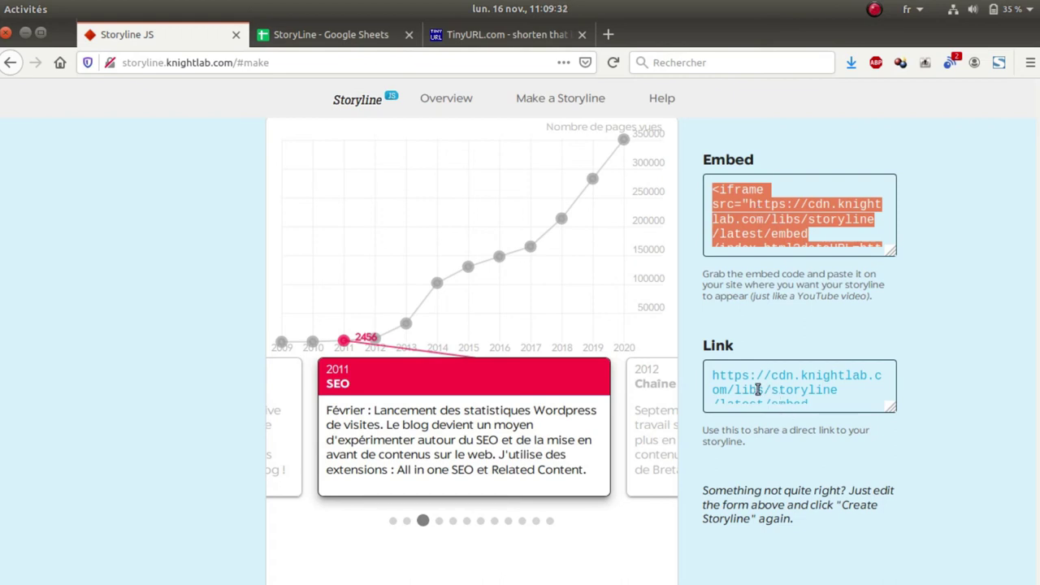
pyautogui.moveTo(714, 374); pyautogui.dragTo(830, 417)
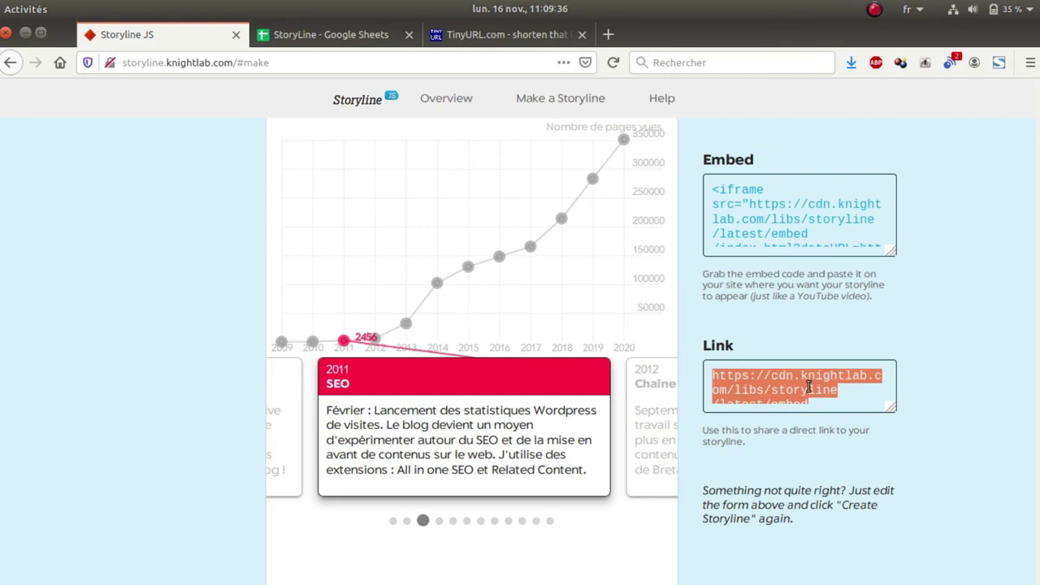
pyautogui.scroll(-3, 811, 382)
pyautogui.moveTo(890, 282); pyautogui.dragTo(891, 449)
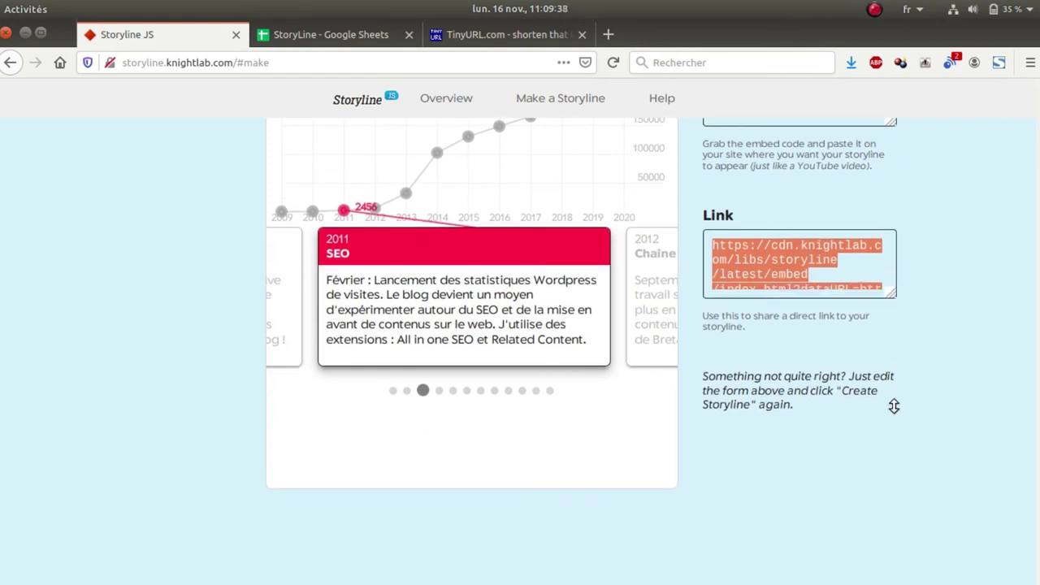
pyautogui.rightClick(763, 264)
pyautogui.click(828, 394)
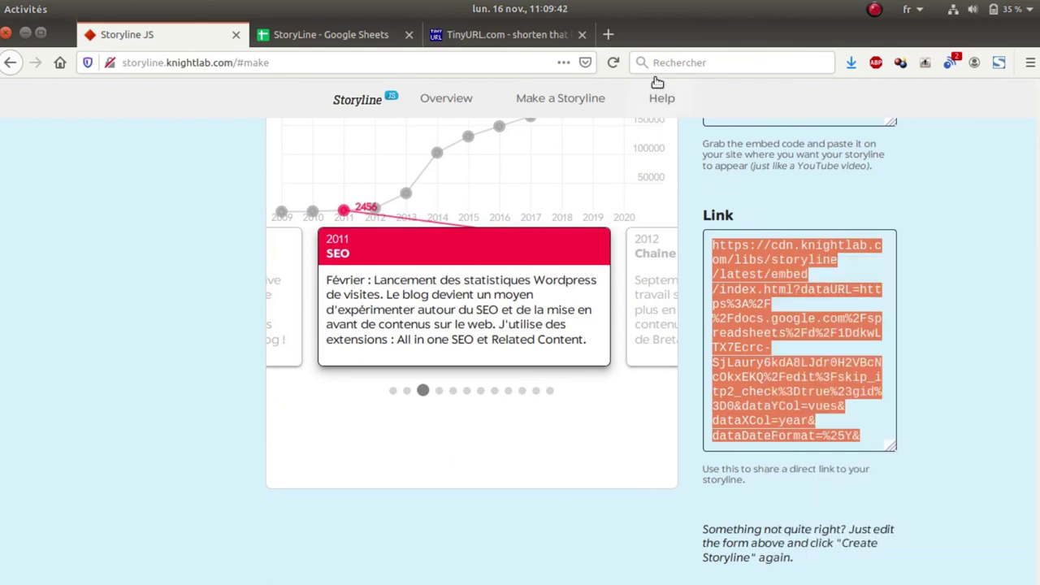
# Step: Open the share link in a new tab and page through to the 2011 SEO card
pyautogui.click(608, 34)
pyautogui.rightClick(349, 57)
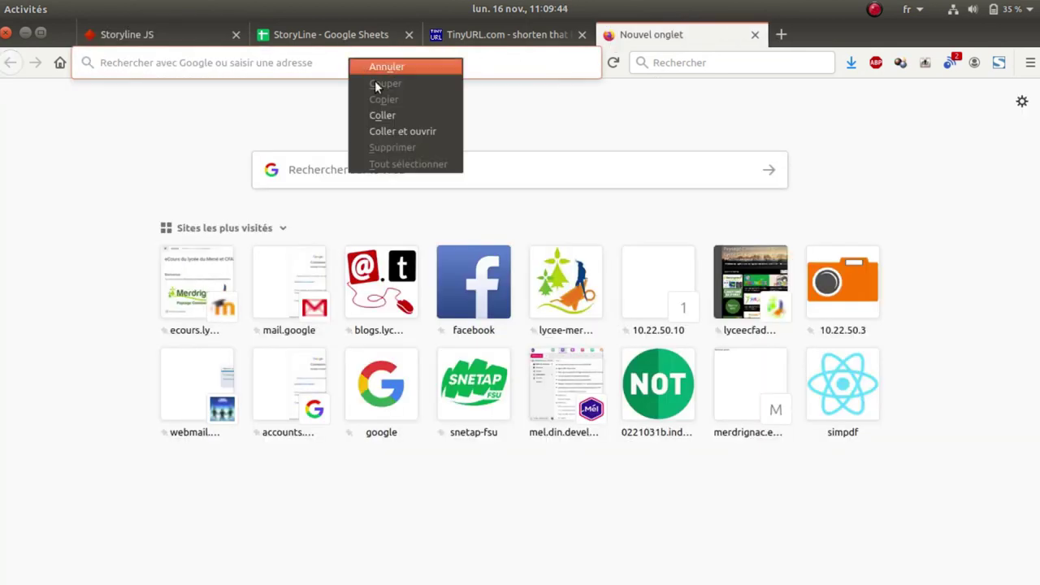
pyautogui.click(404, 131)
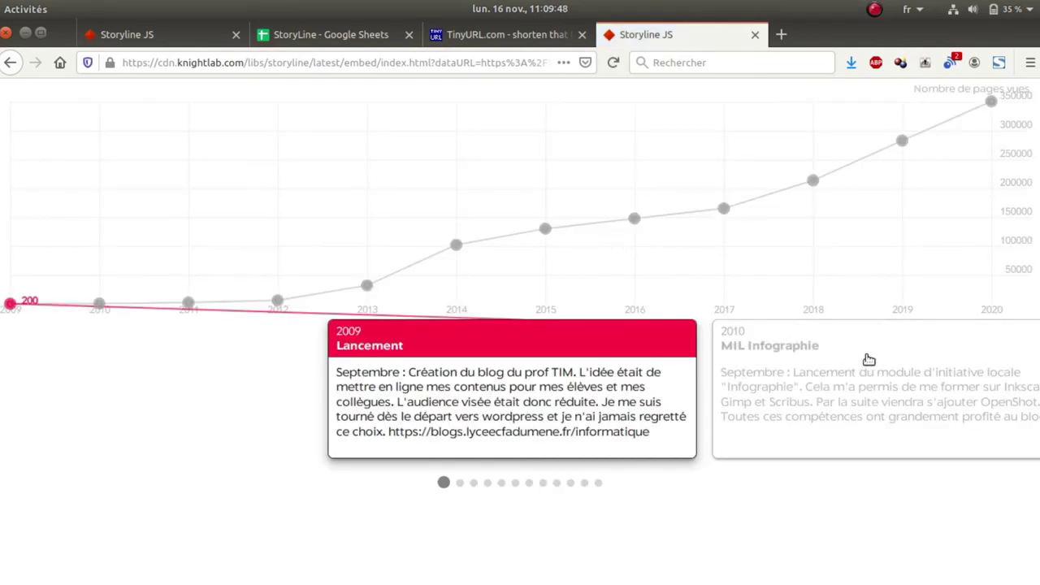
pyautogui.click(862, 350)
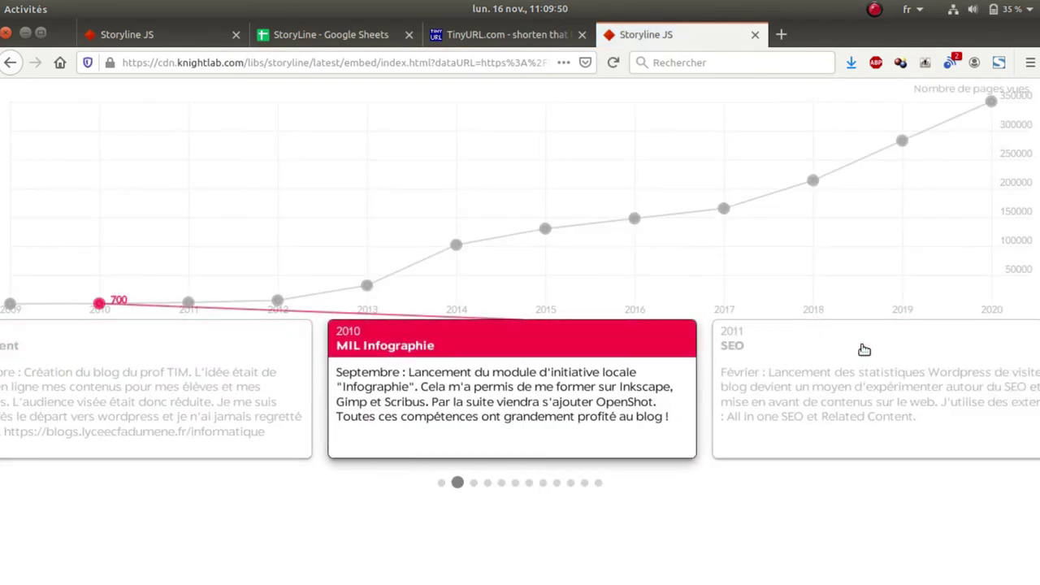
pyautogui.click(864, 350)
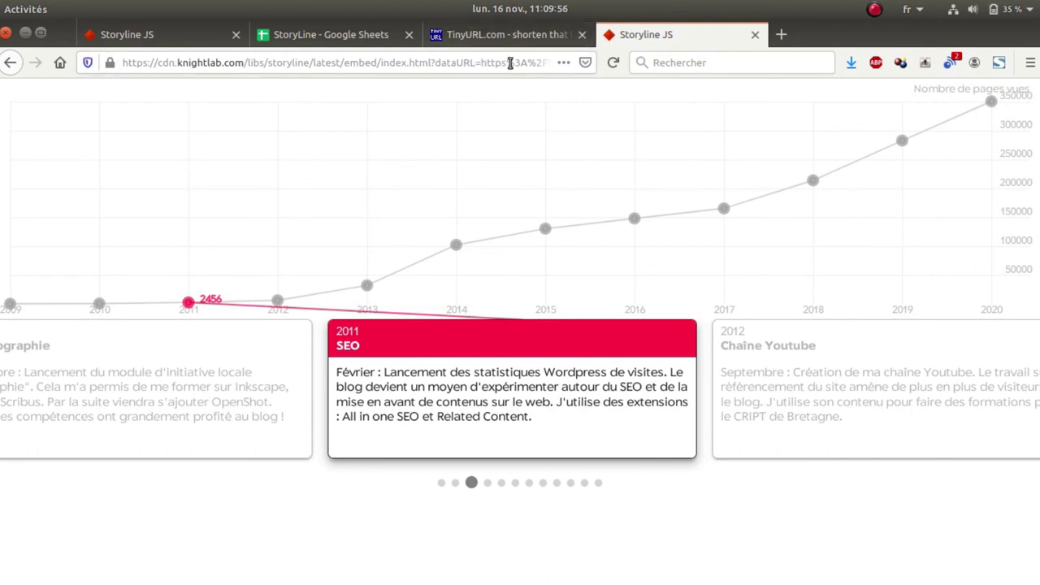
# Step: Shorten the pasted storyline link in TinyURL with the custom alias storyline-tim
pyautogui.click(539, 33)
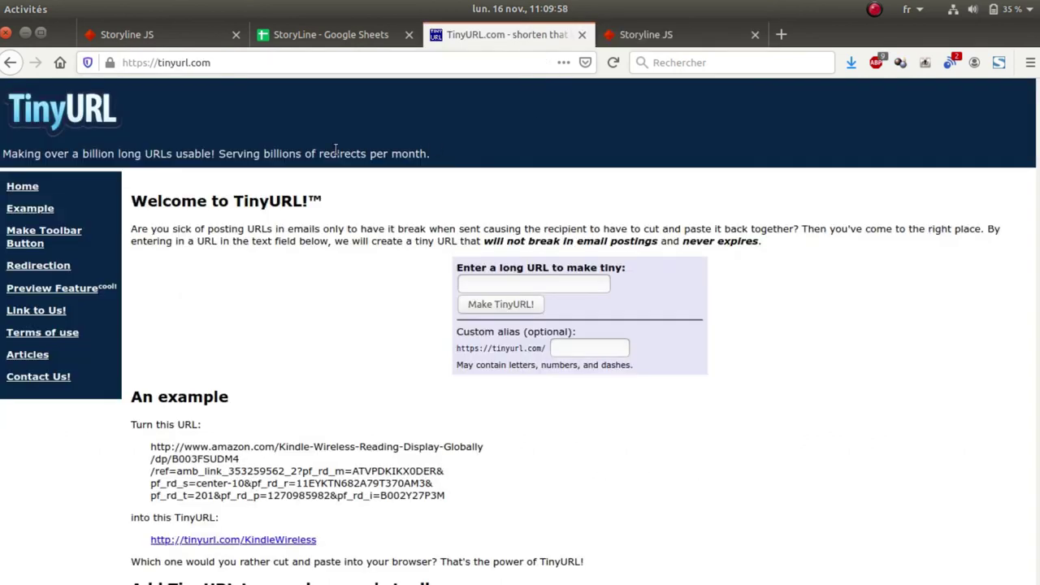
pyautogui.rightClick(463, 282)
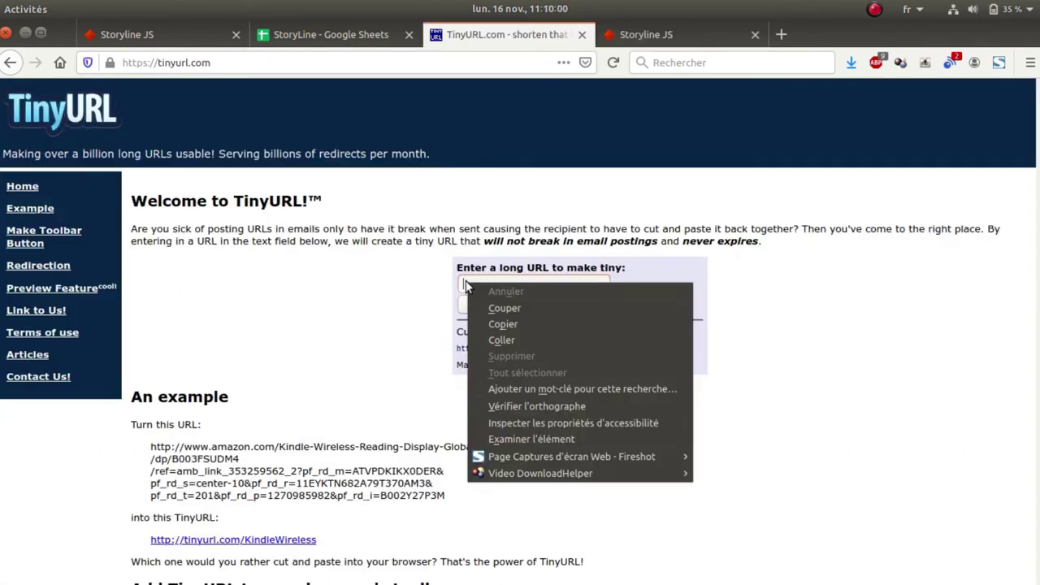
pyautogui.click(524, 344)
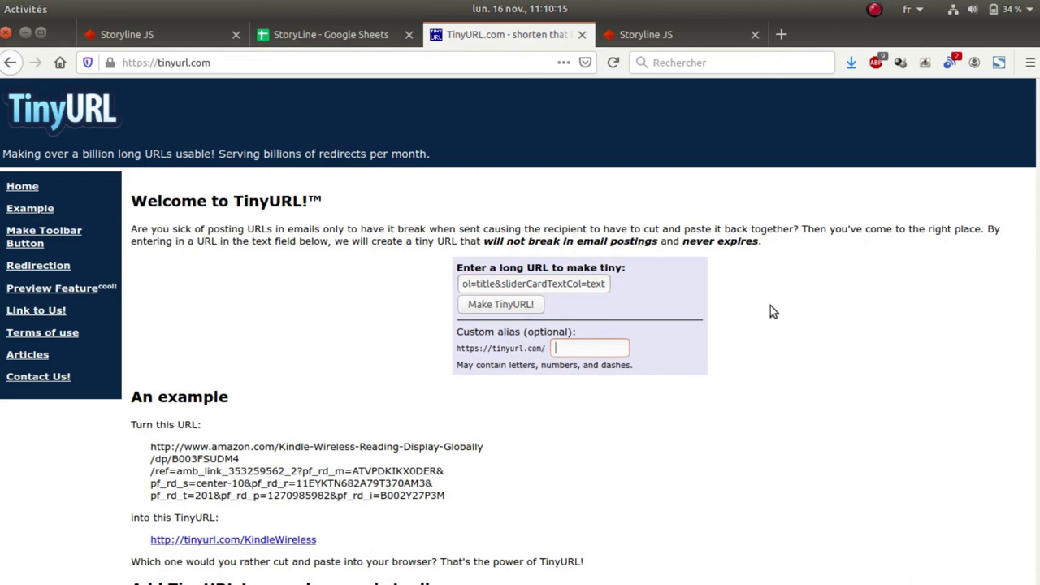
pyautogui.write('storyline-')
pyautogui.write('tim')
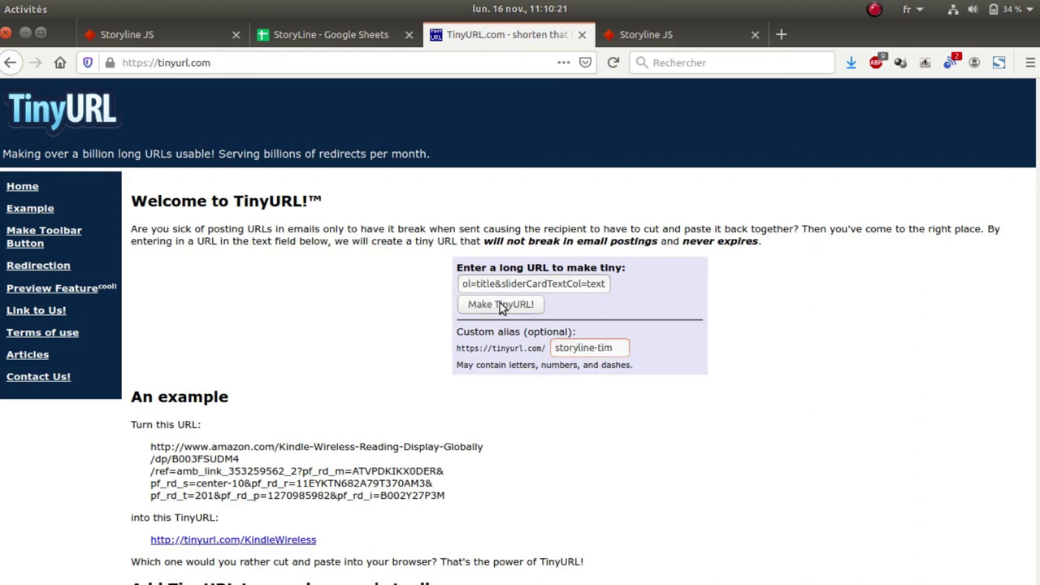
pyautogui.click(501, 306)
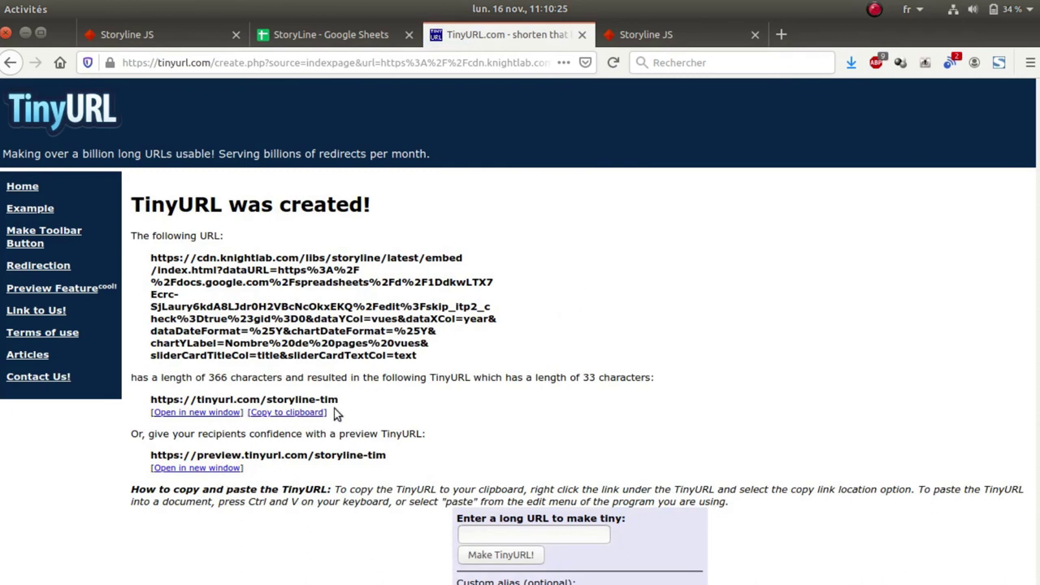
pyautogui.moveTo(340, 400); pyautogui.dragTo(151, 400)
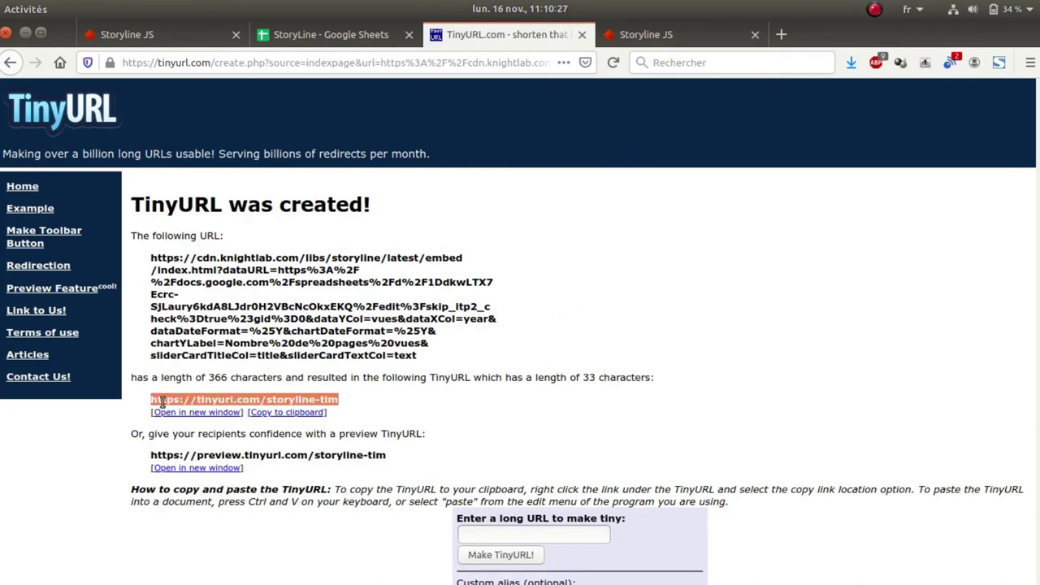
pyautogui.rightClick(160, 402)
pyautogui.click(199, 242)
pyautogui.click(781, 35)
pyautogui.rightClick(334, 68)
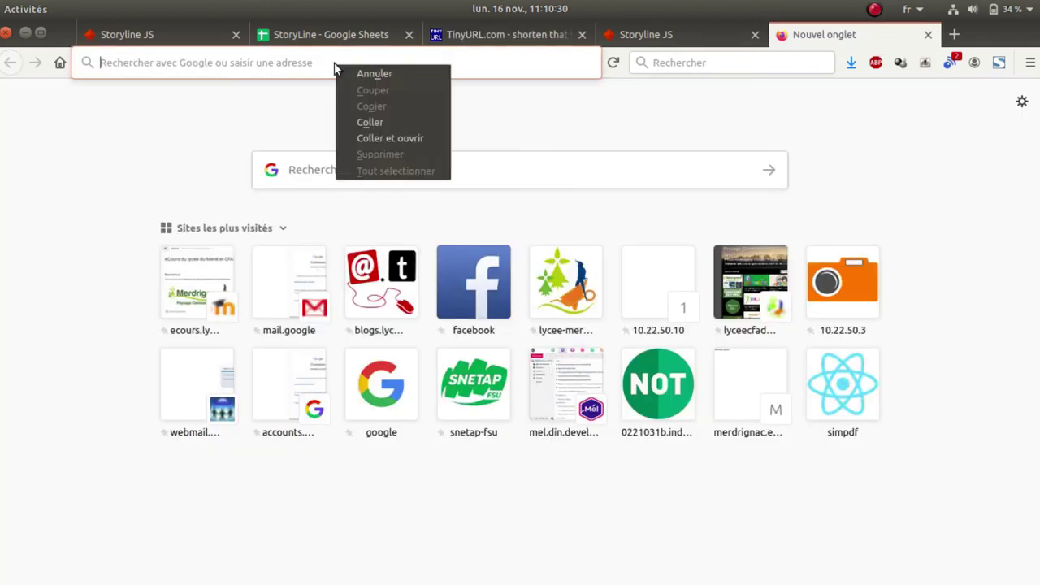
pyautogui.click(368, 122)
pyautogui.click(381, 104)
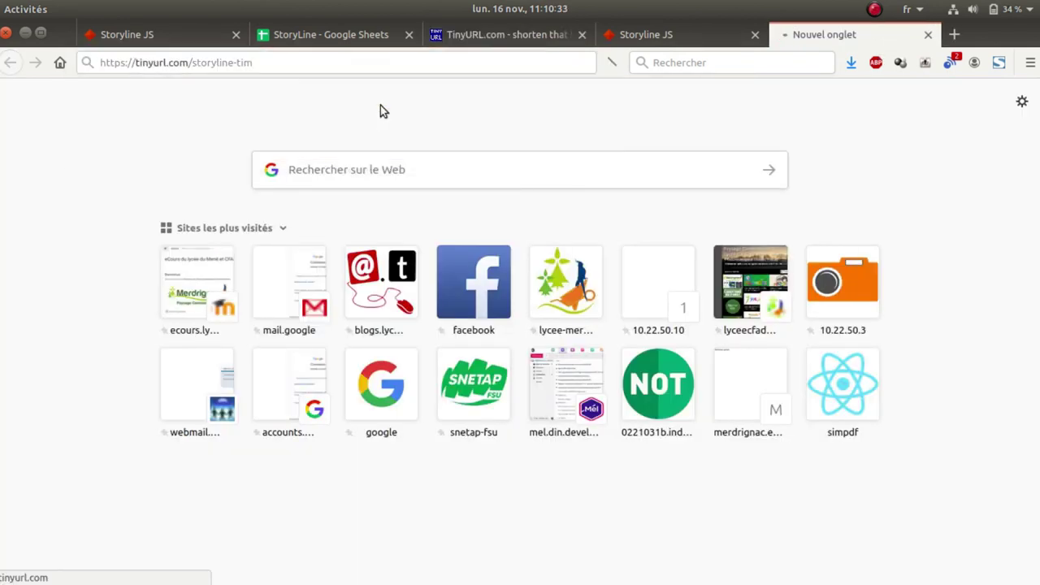